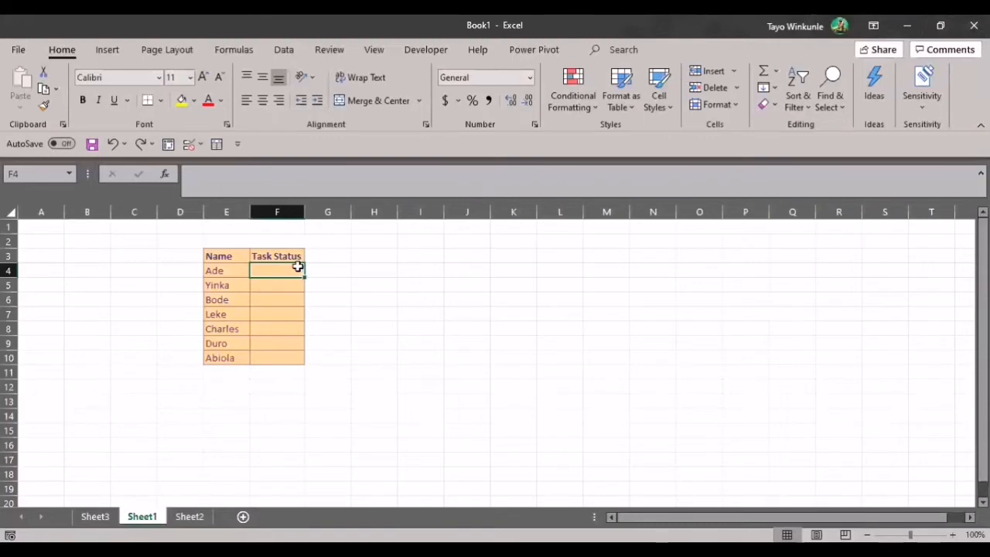
click(242, 273)
click(293, 271)
click(223, 284)
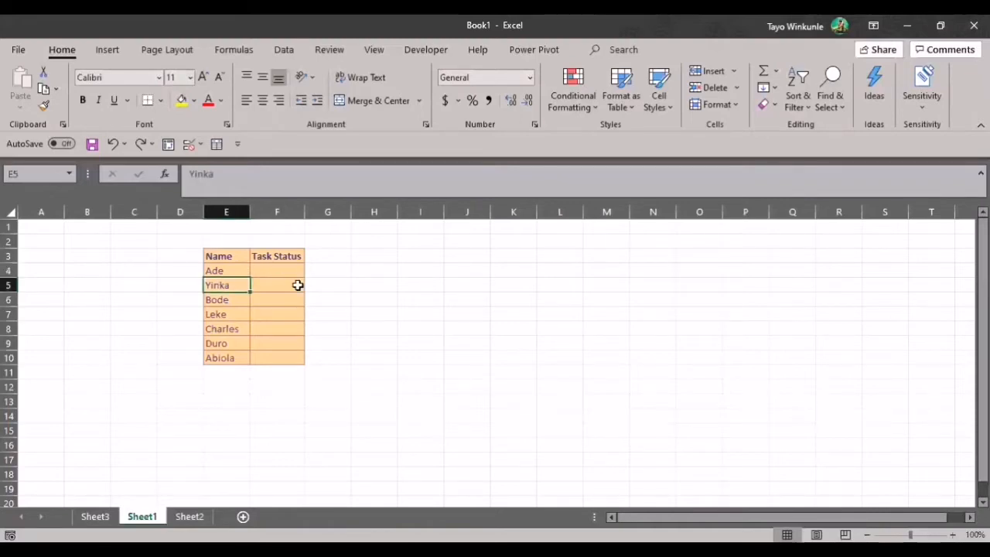
click(209, 311)
click(239, 300)
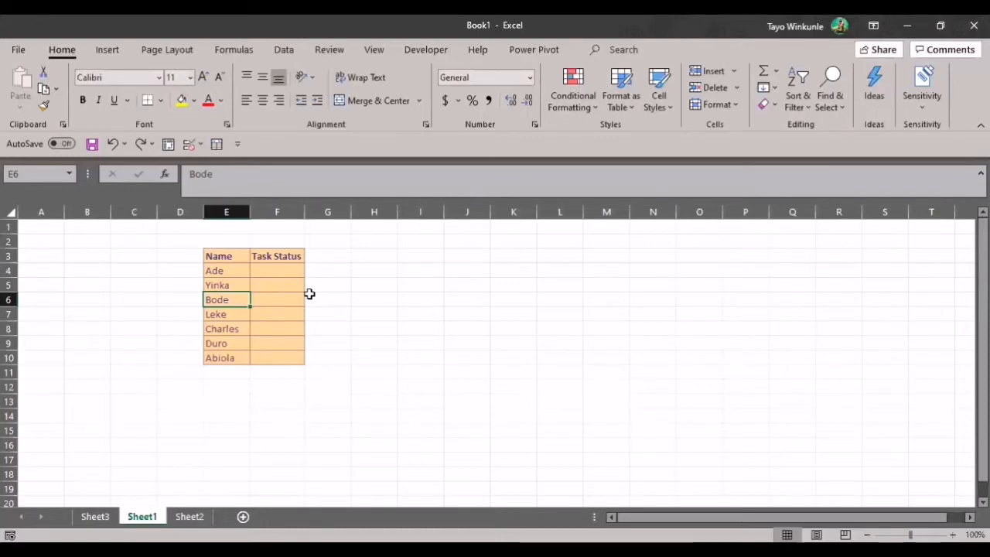
click(284, 314)
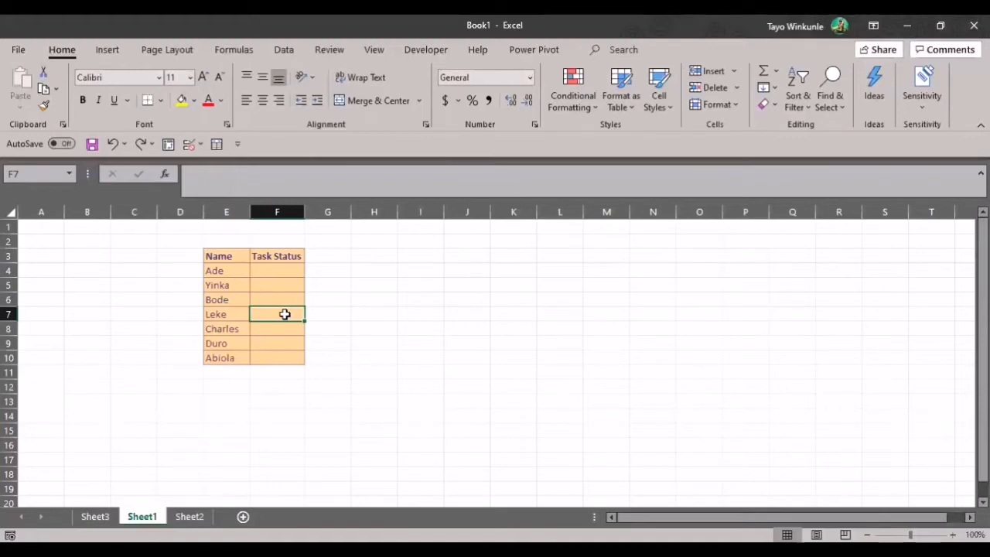
click(285, 268)
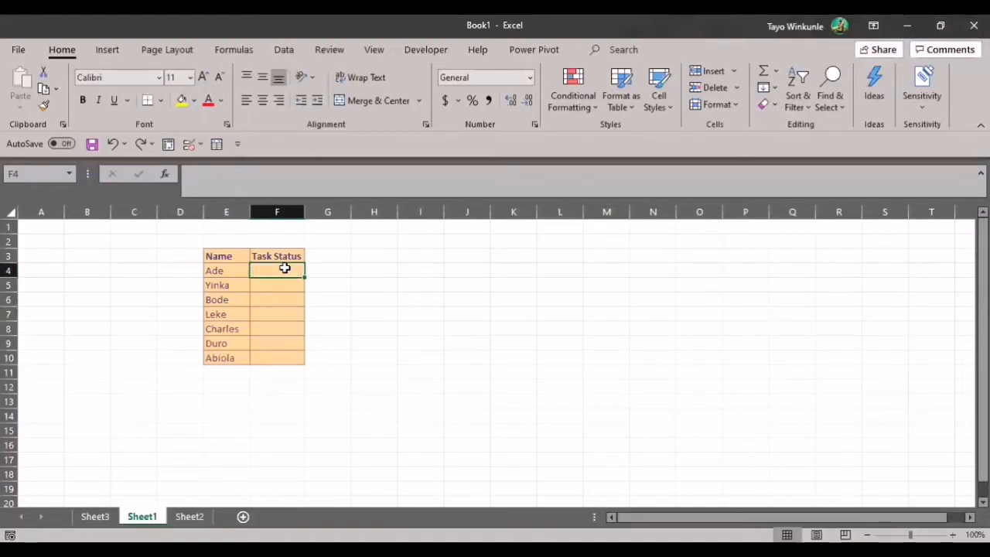
- Apply list data validation to the Task Status cells F4:F10 with the source Completed, Pending, Work-in-Progress
drag(284, 271, 282, 357)
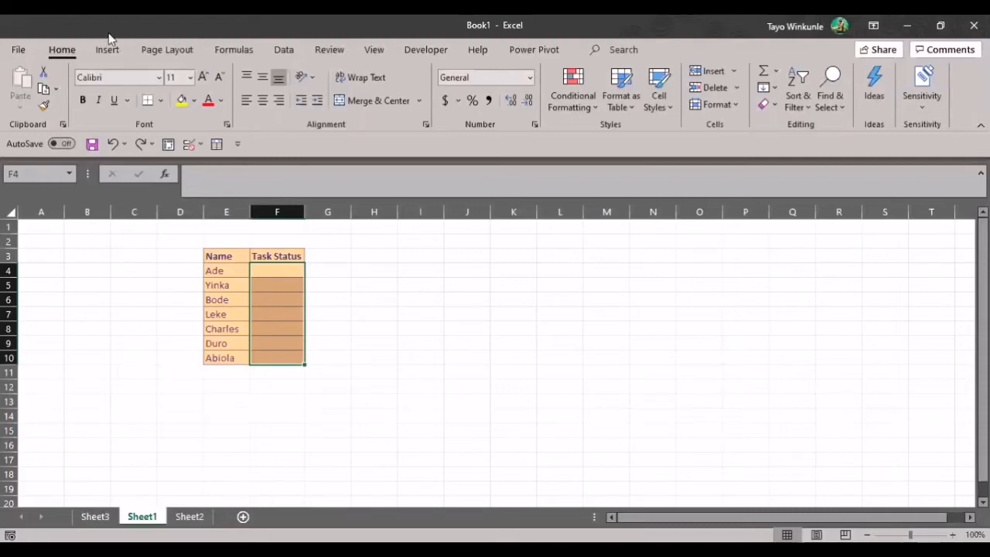
click(286, 50)
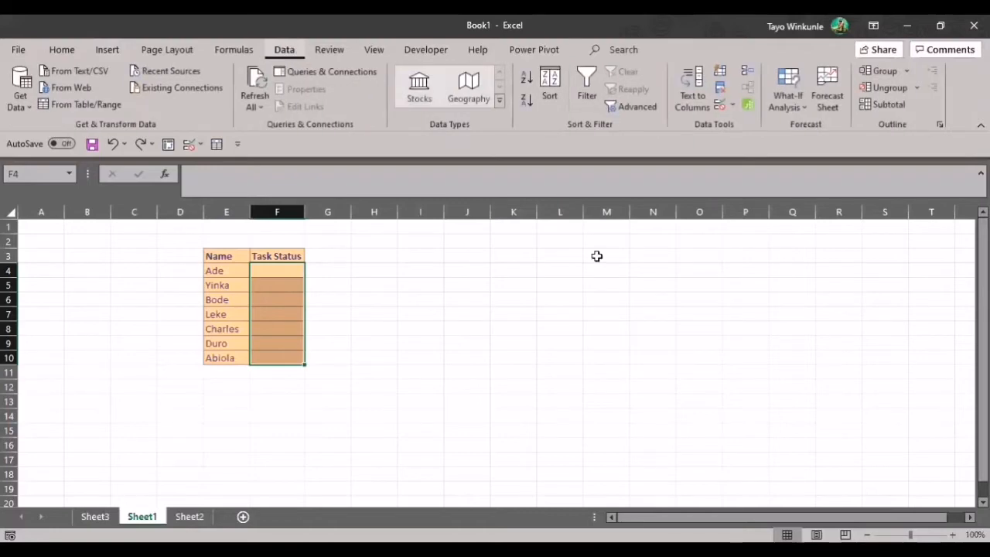
click(719, 104)
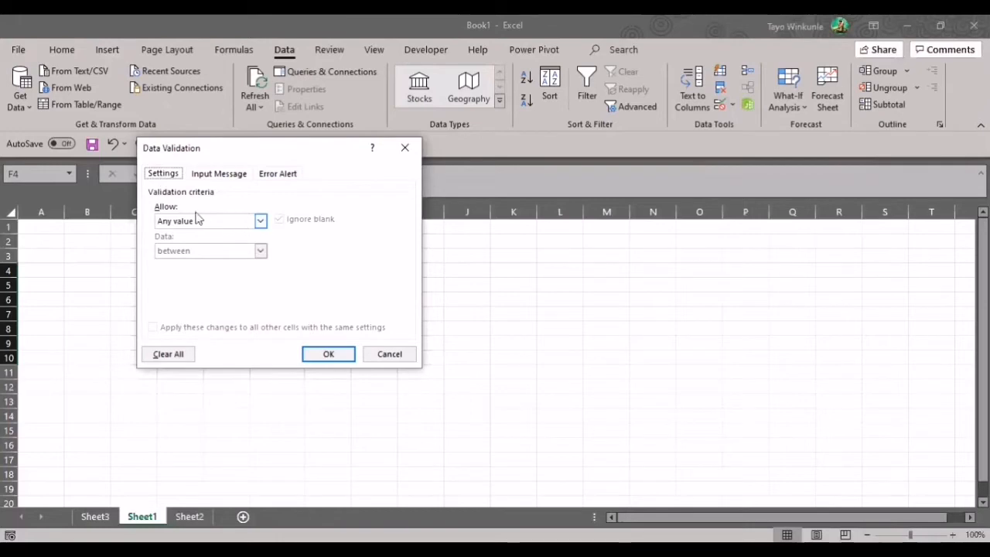
click(262, 222)
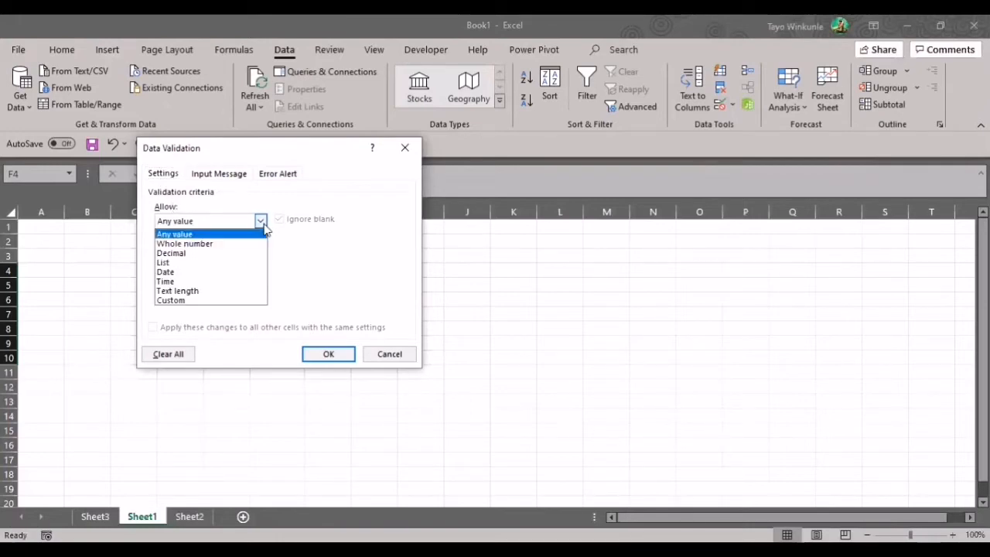
click(217, 264)
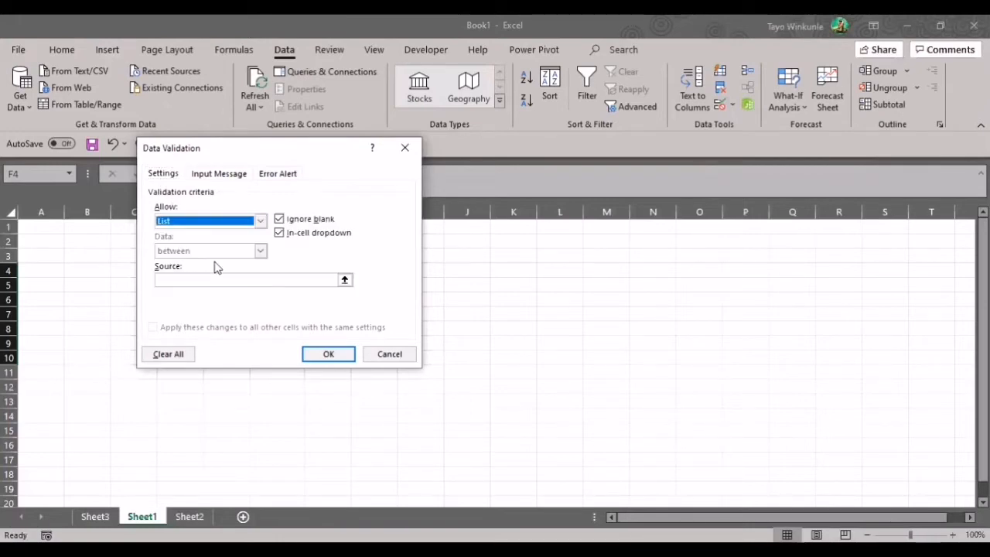
click(177, 282)
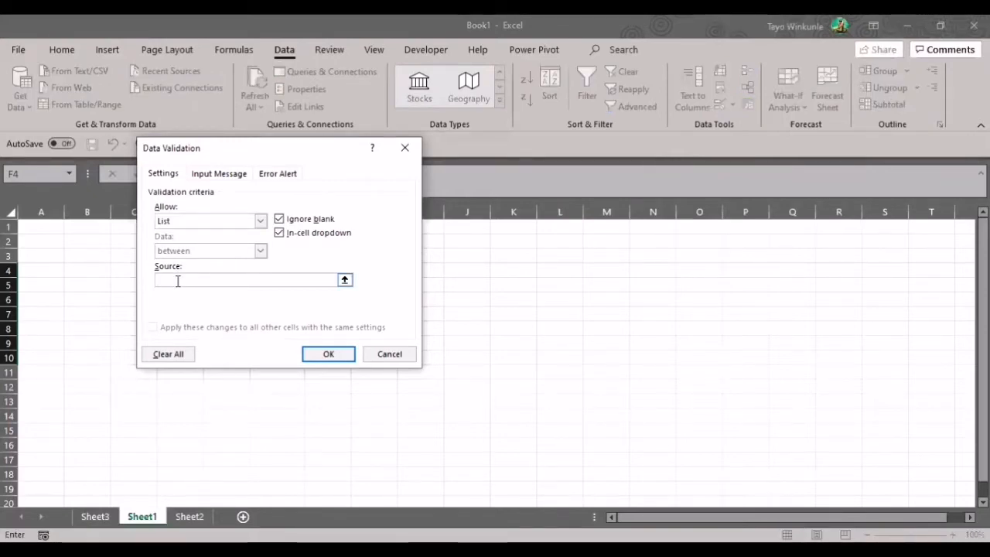
text(Complet)
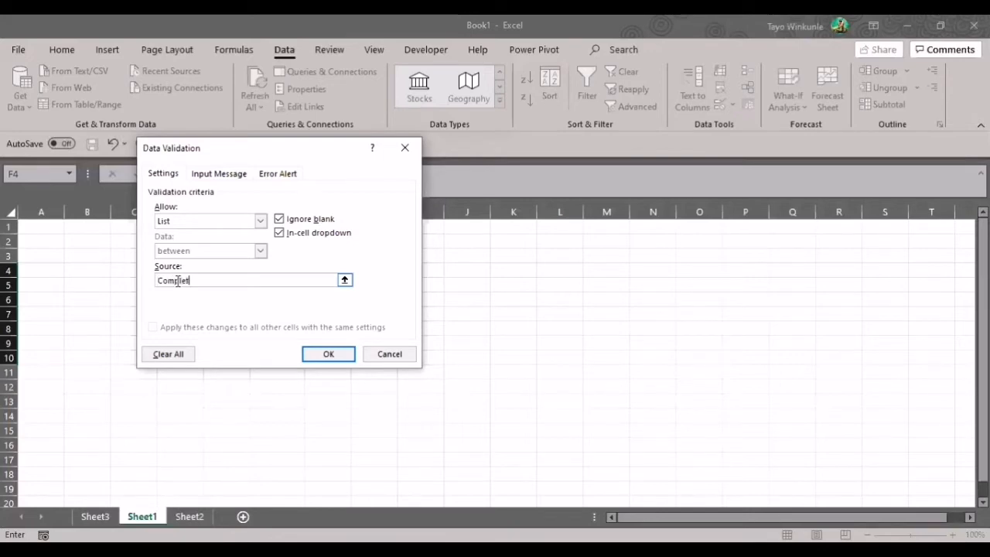
text(ed,)
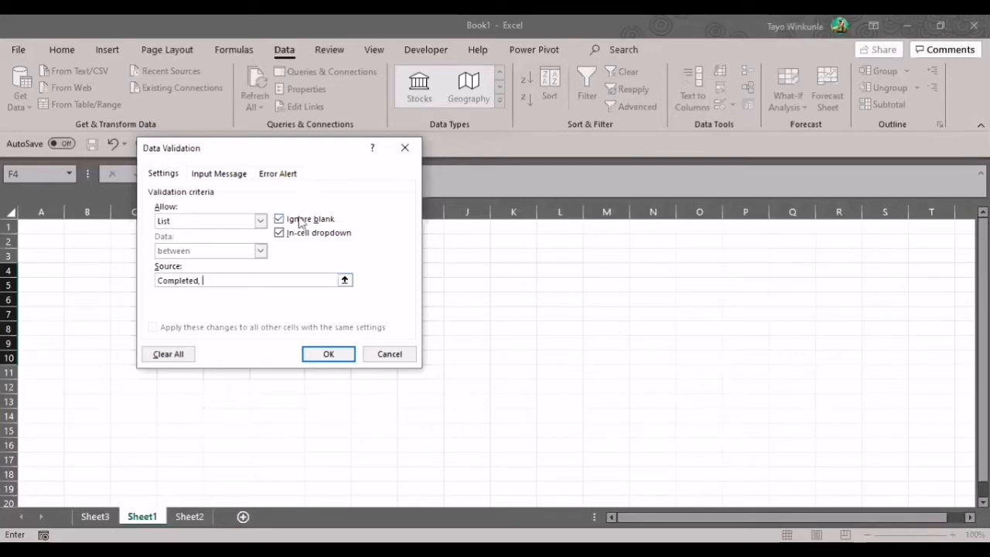
text( Pe)
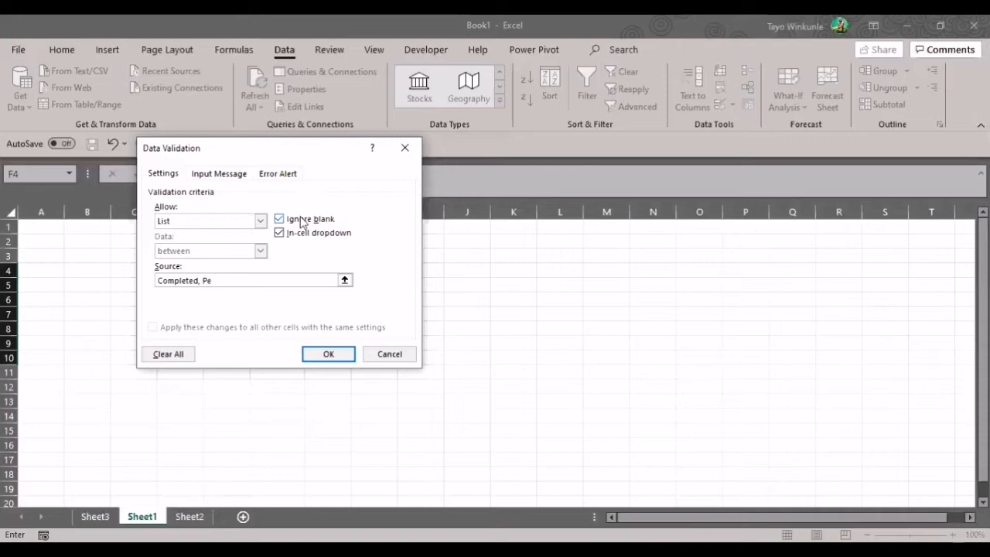
text(nding, Work-in-Progress)
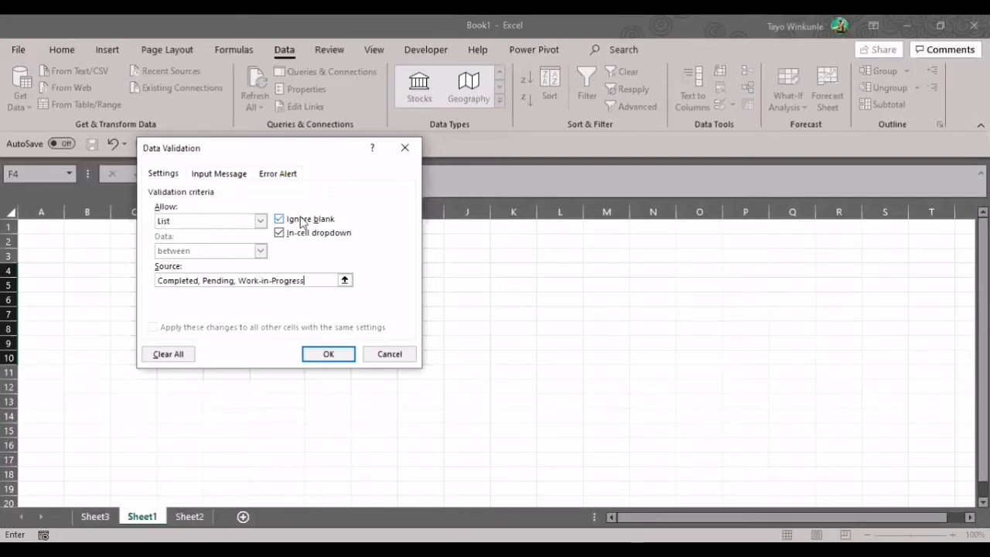
click(344, 356)
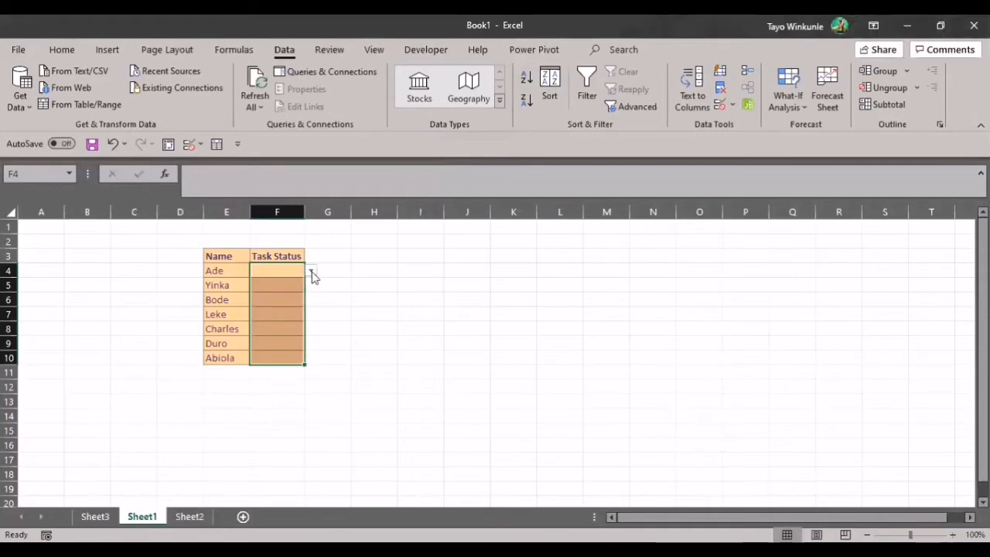
- Choose Completed for cell F4 and Pending for cell F5 from their in-cell dropdown lists
click(311, 271)
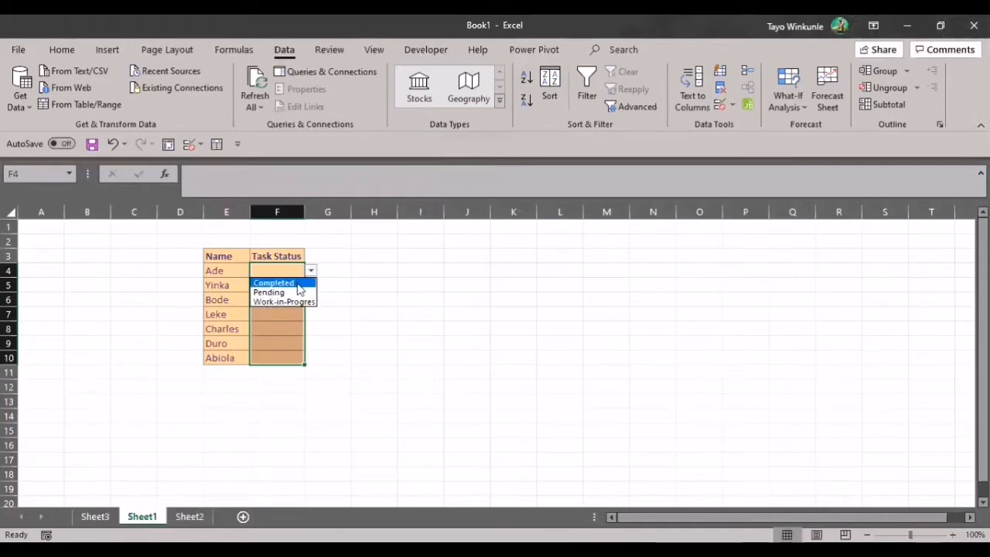
click(298, 283)
click(283, 285)
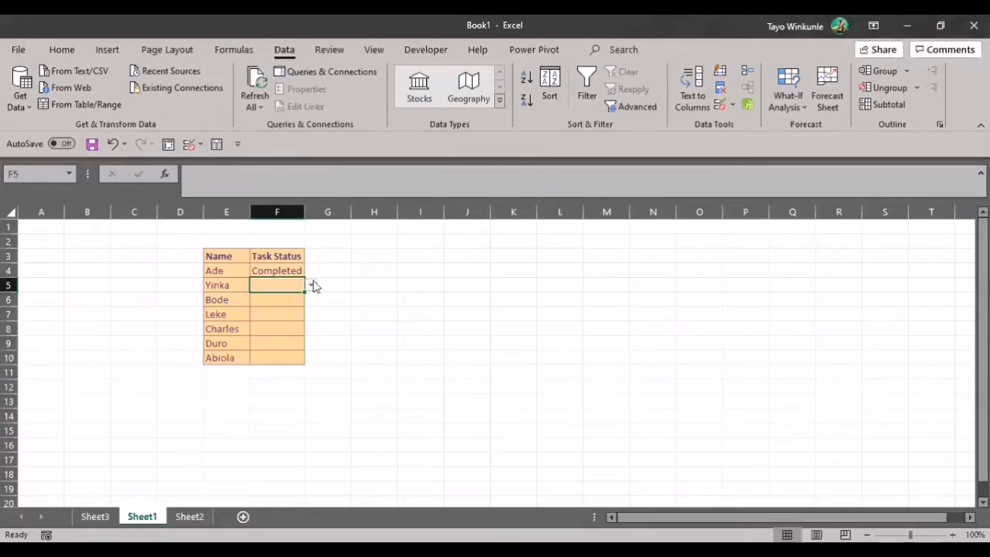
click(311, 286)
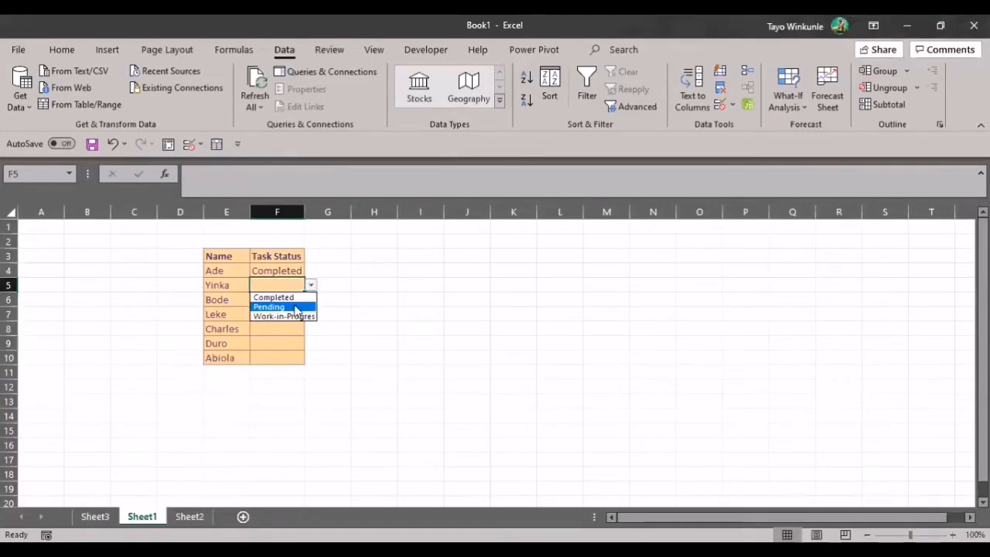
click(296, 308)
- Choose Work-in-Progress for cell F6 and Completed for cell F7 from their dropdown lists
click(289, 298)
click(316, 300)
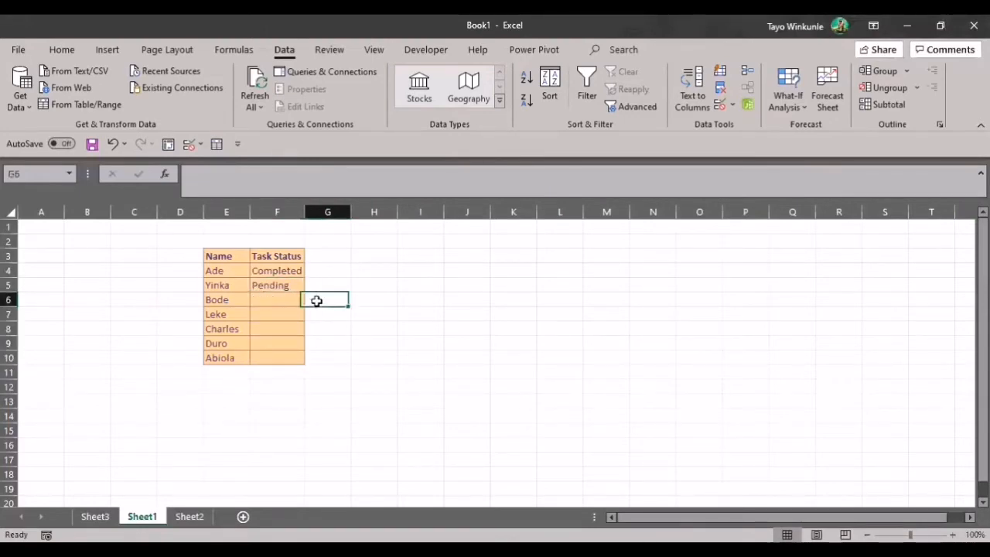
click(298, 301)
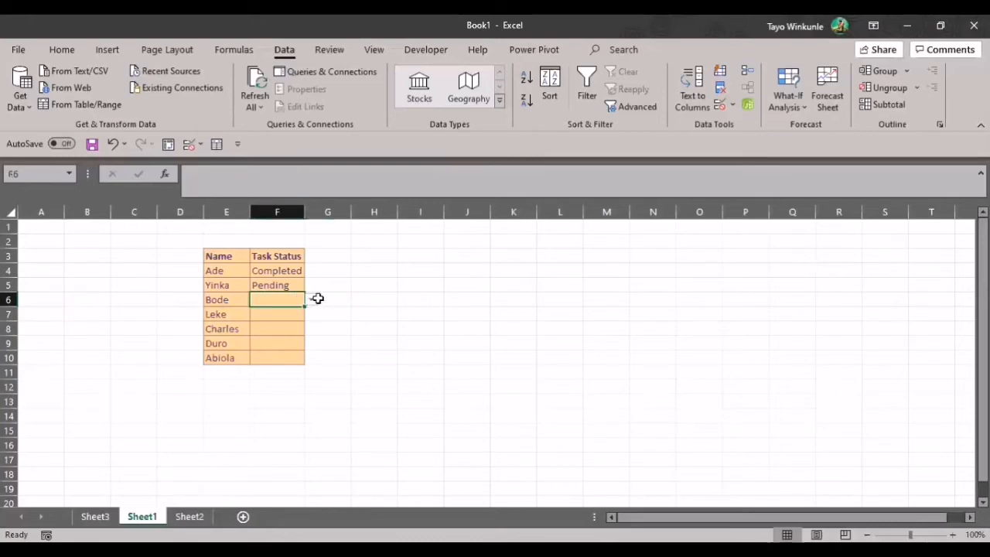
click(311, 300)
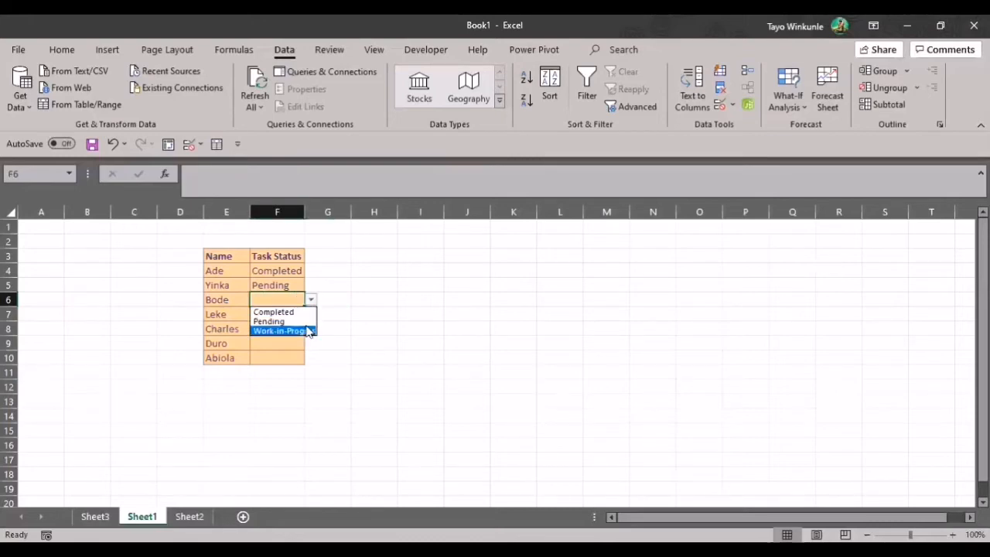
click(307, 330)
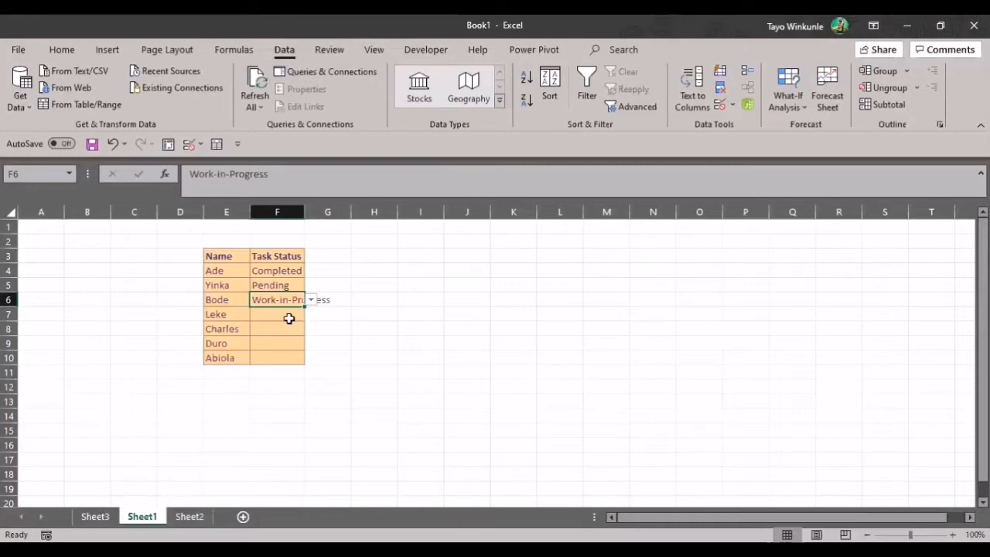
click(289, 318)
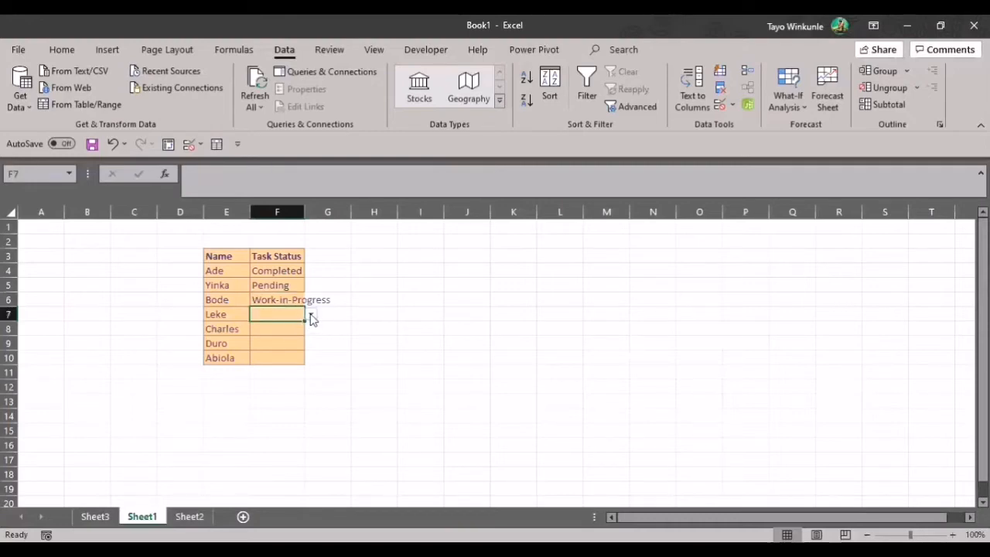
click(311, 315)
click(300, 330)
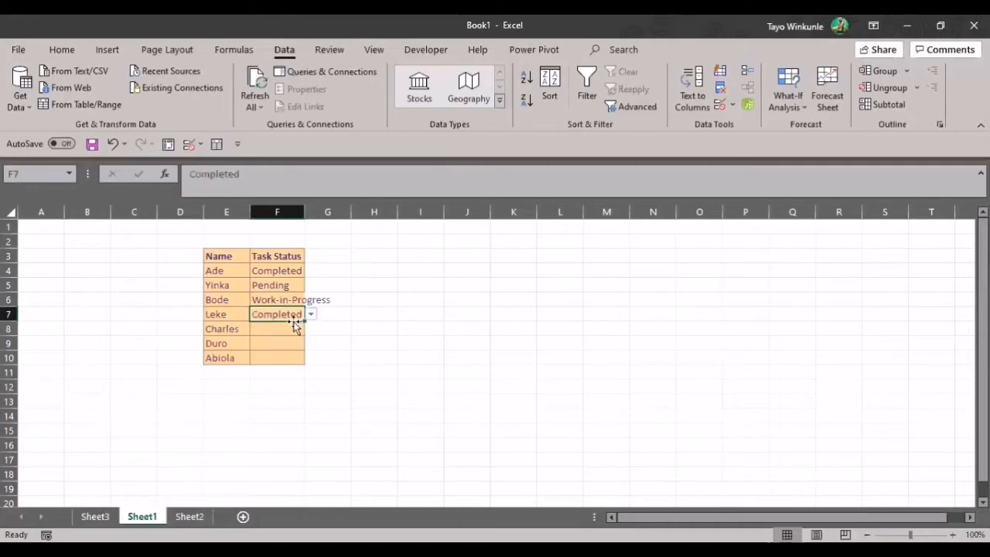
- Choose Pending for cell F8 and Completed for cell F10 from their dropdown lists
click(292, 325)
click(310, 331)
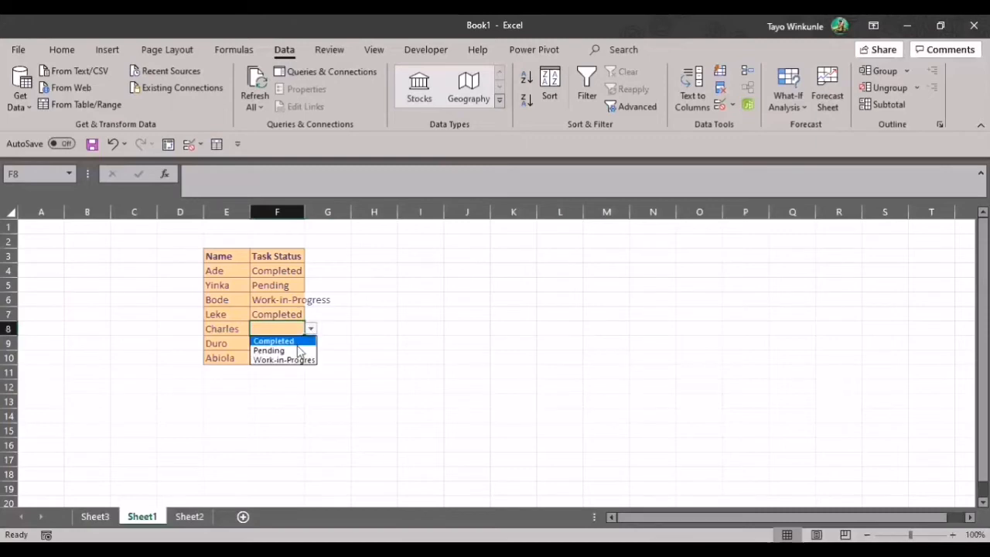
click(296, 350)
click(293, 353)
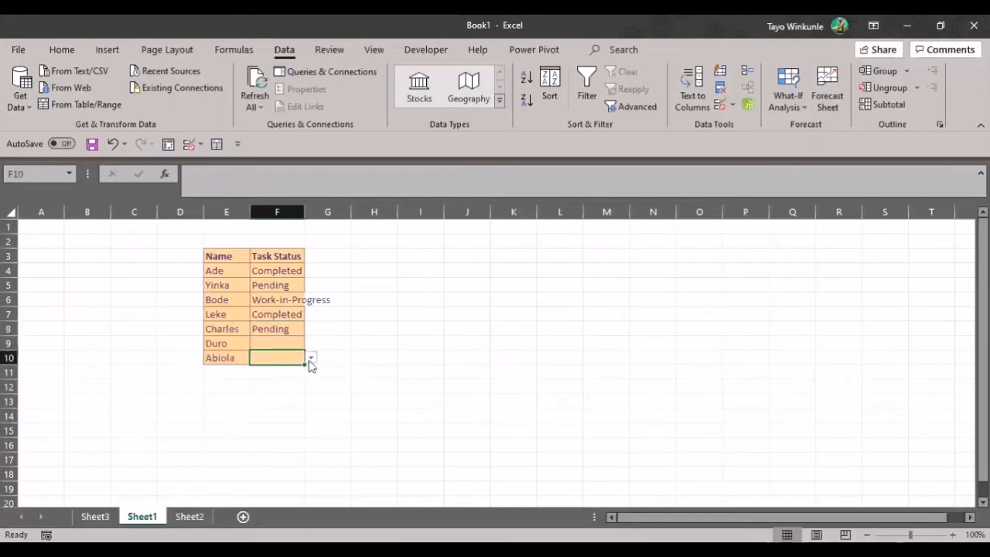
click(310, 358)
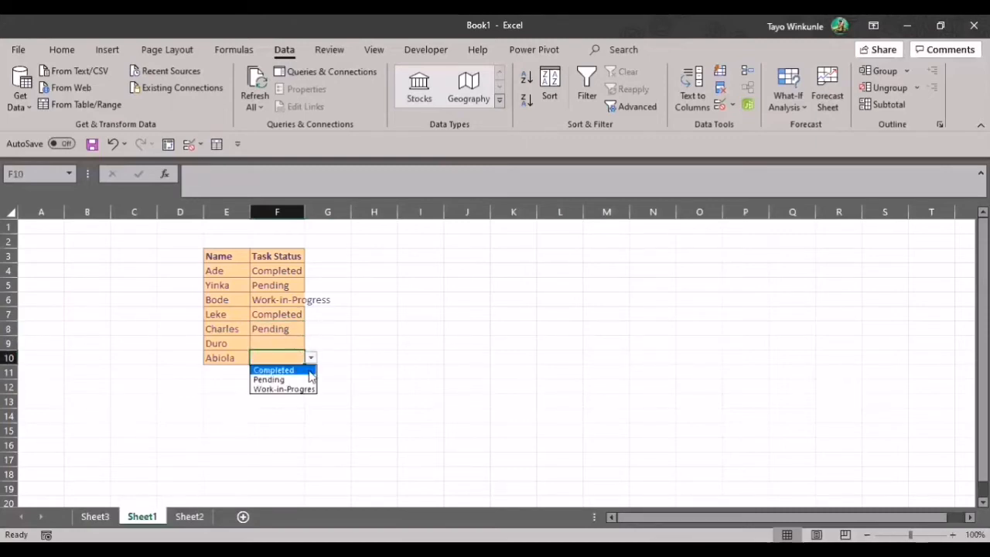
click(309, 372)
- Choose Completed for cell F9 and fit the width of column F to its contents
click(293, 345)
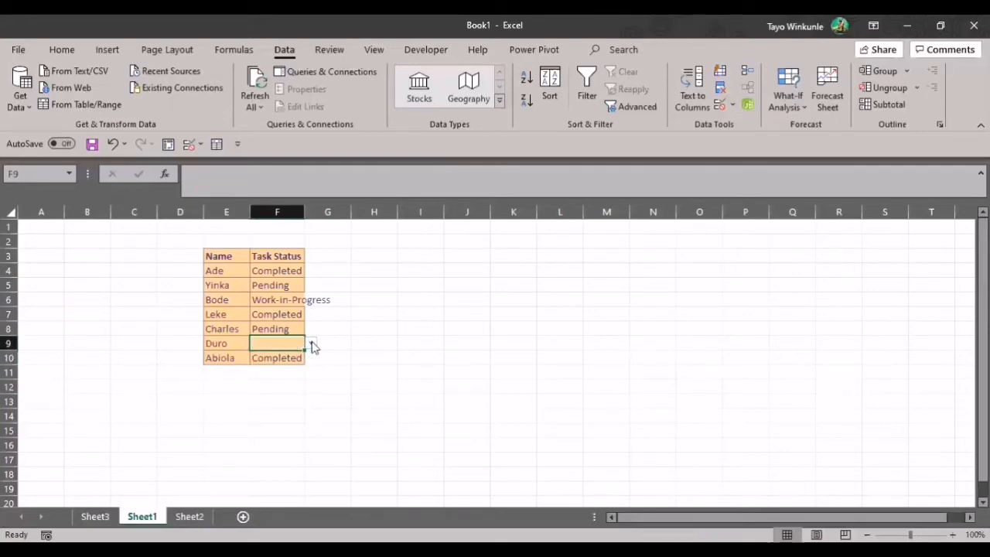
click(310, 344)
click(296, 359)
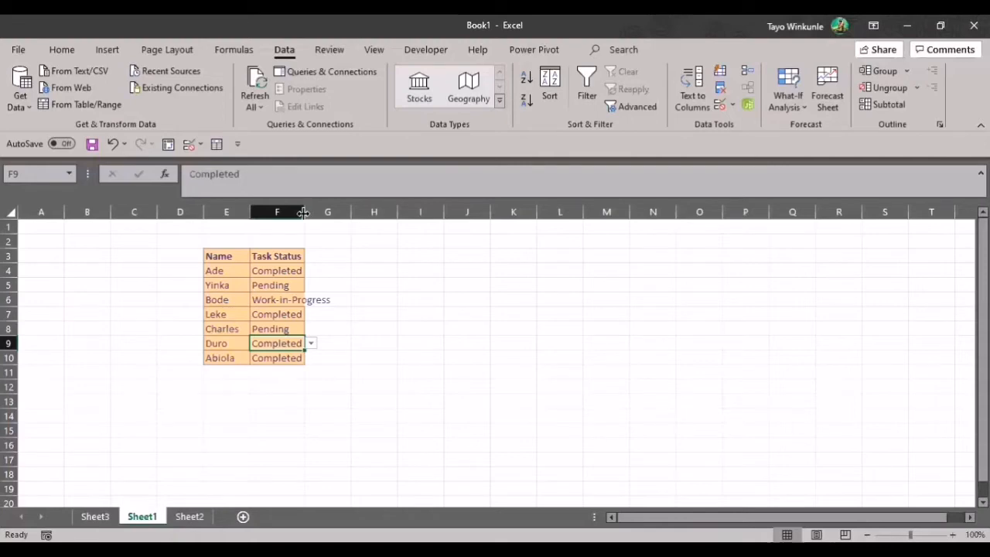
double_click(304, 212)
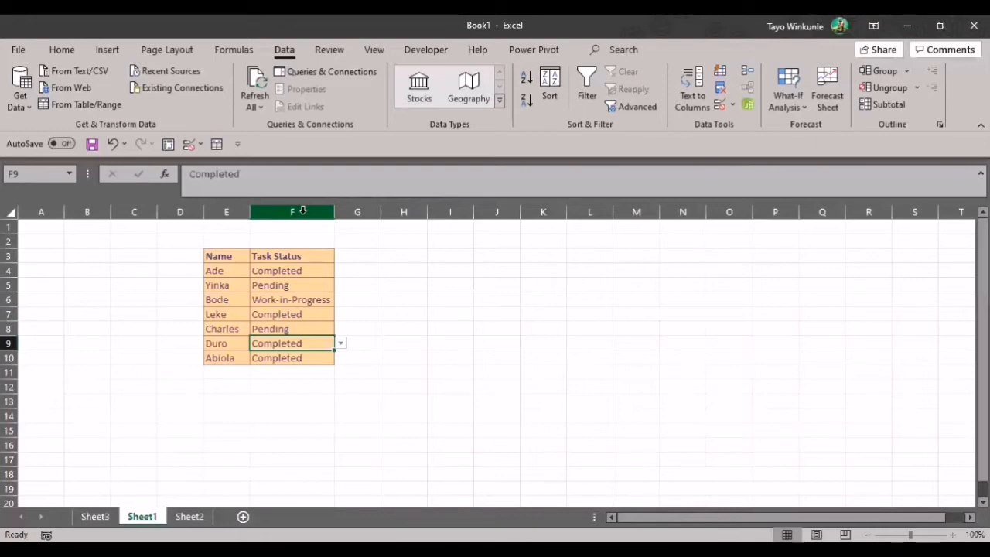
click(366, 279)
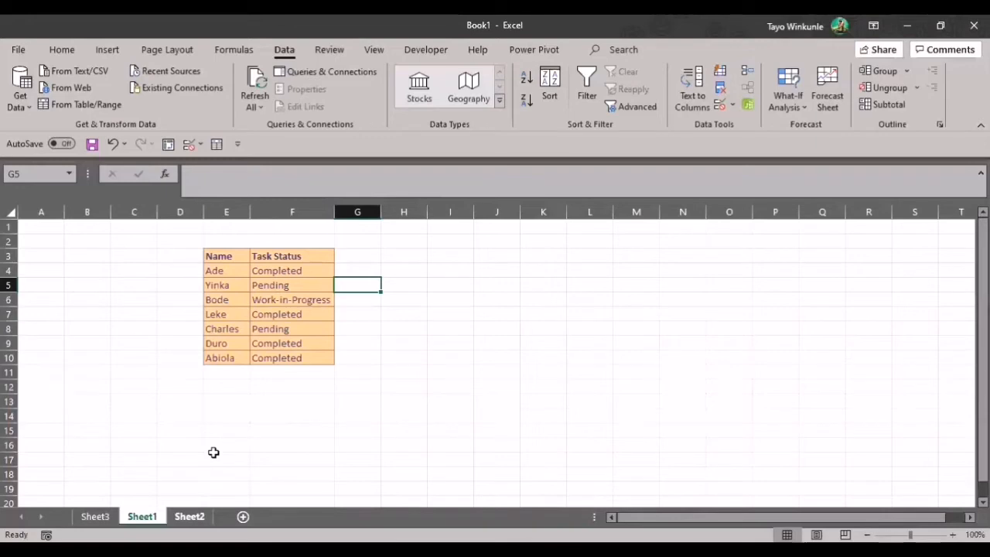
- Switch to Sheet2 and select cell H3, the first entry of the status list
key(ctrl+Page_Down)
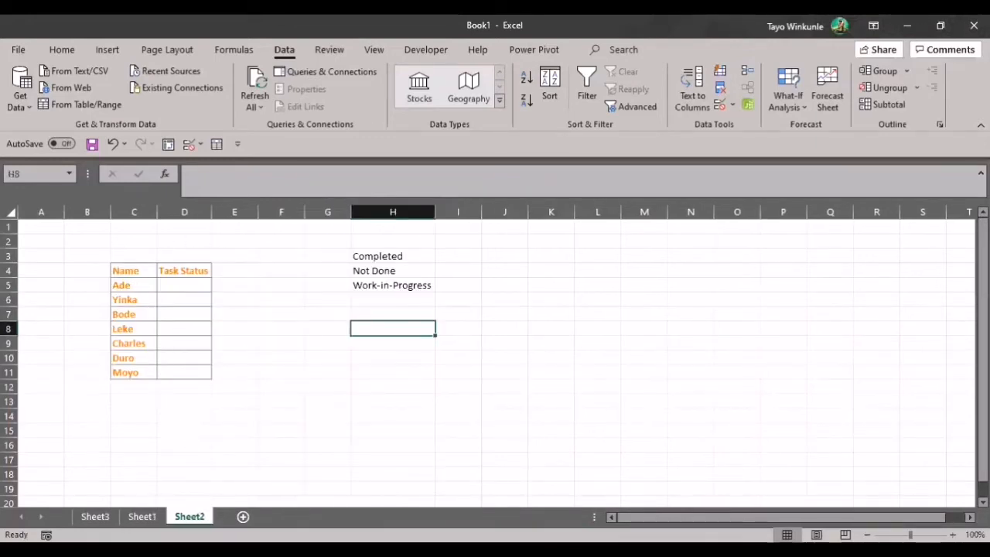
key(ctrl+Page_Up)
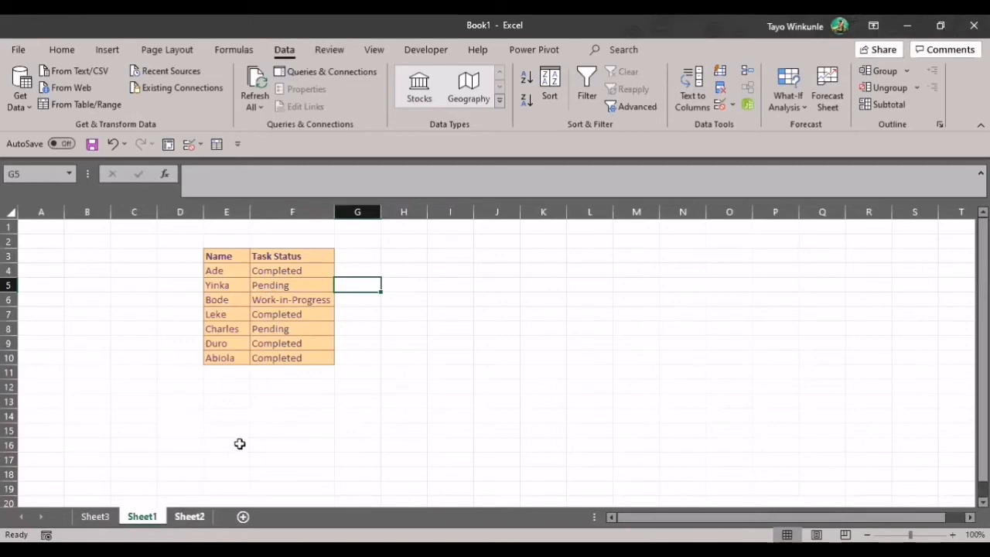
key(ctrl+Page_Down)
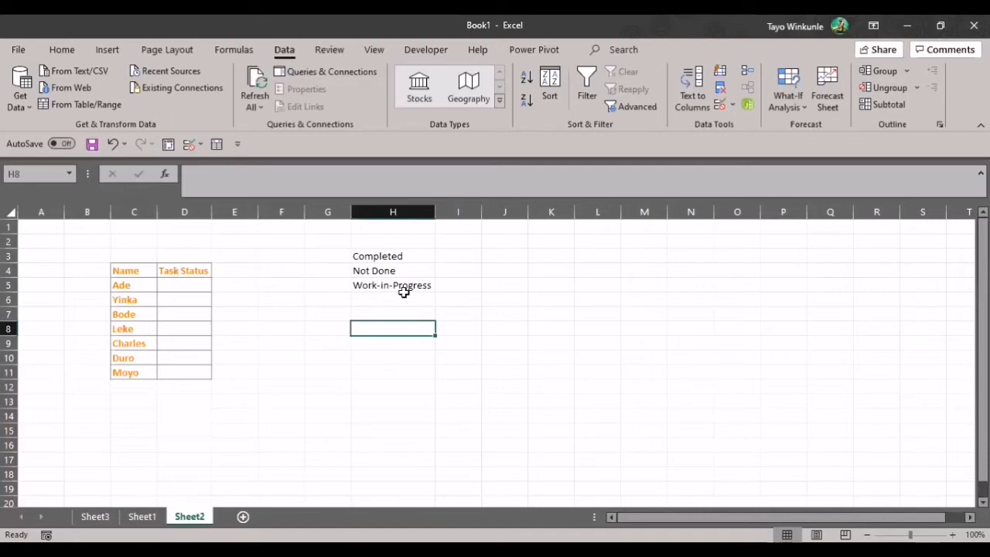
click(410, 260)
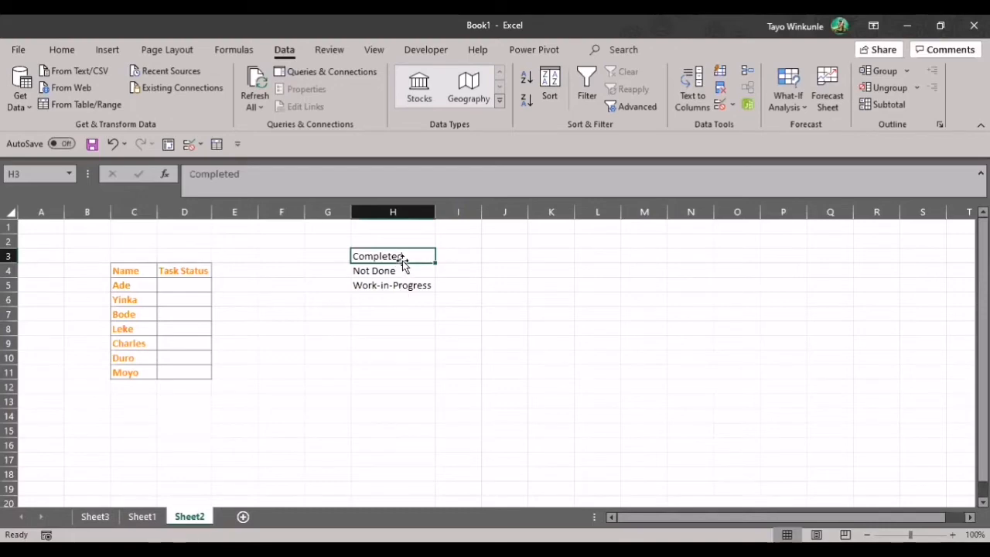
- Enter the heading Status in cell H2, above the list of status entries
drag(403, 265, 400, 294)
key(Escape)
click(409, 241)
text(S)
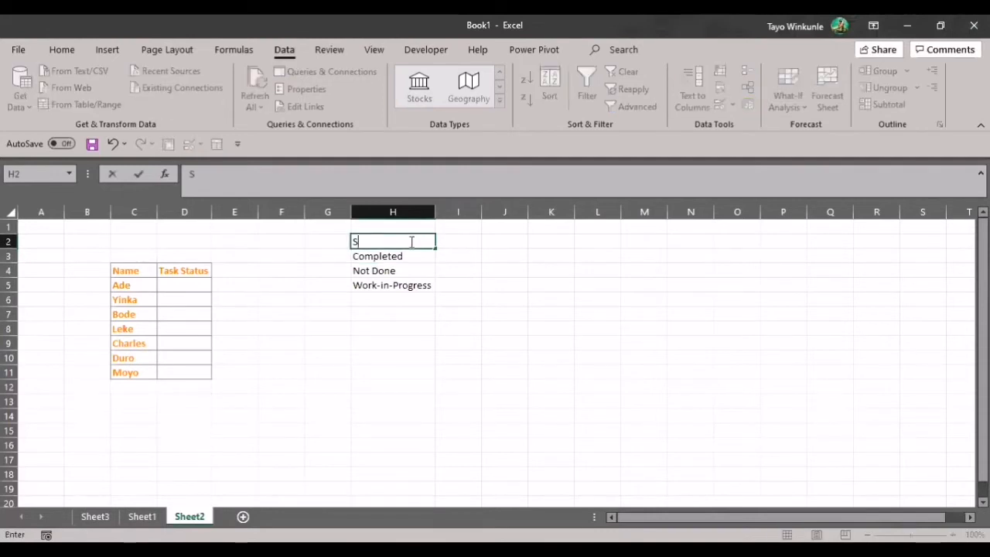
text(tatus)
click(460, 310)
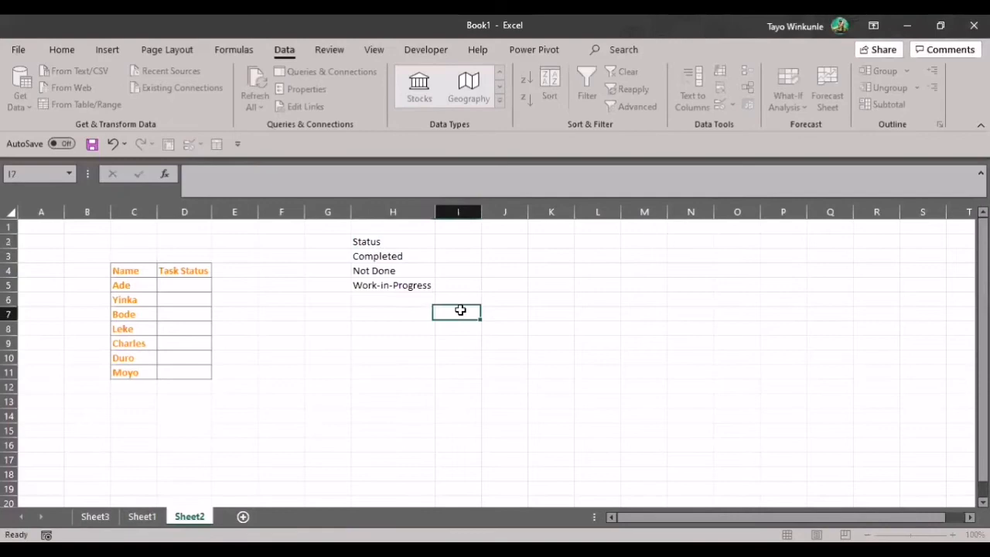
- Convert the status list in H2:H5 into a table that has headers
click(414, 245)
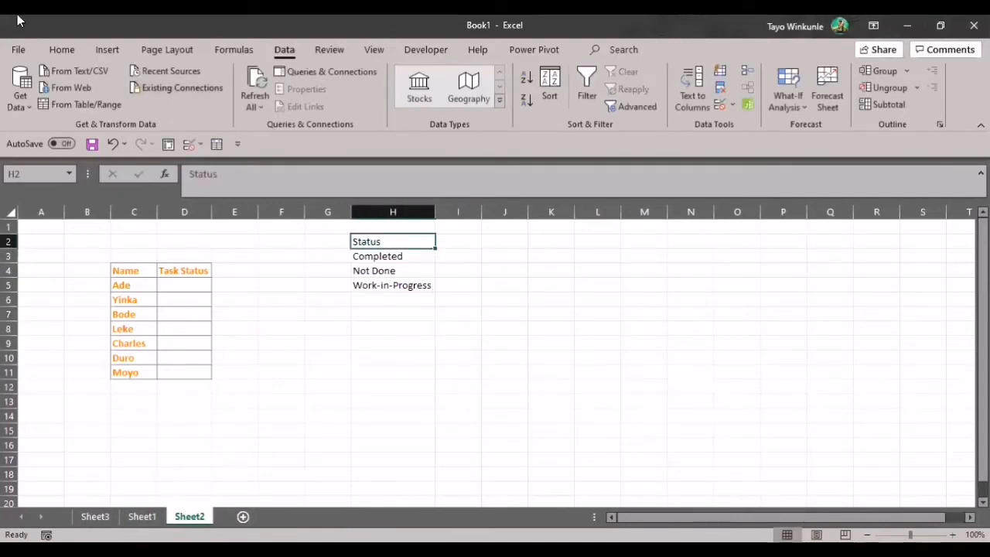
click(110, 49)
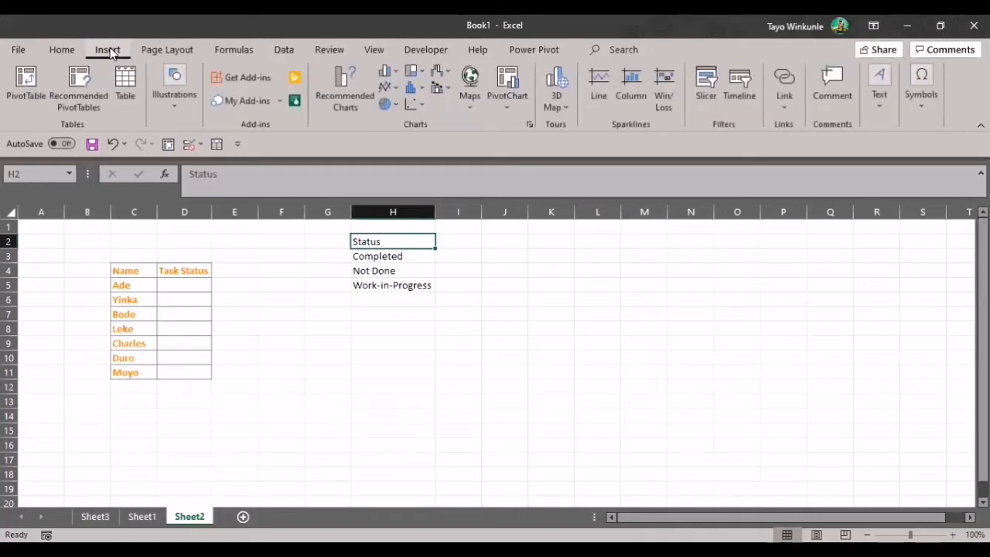
click(126, 90)
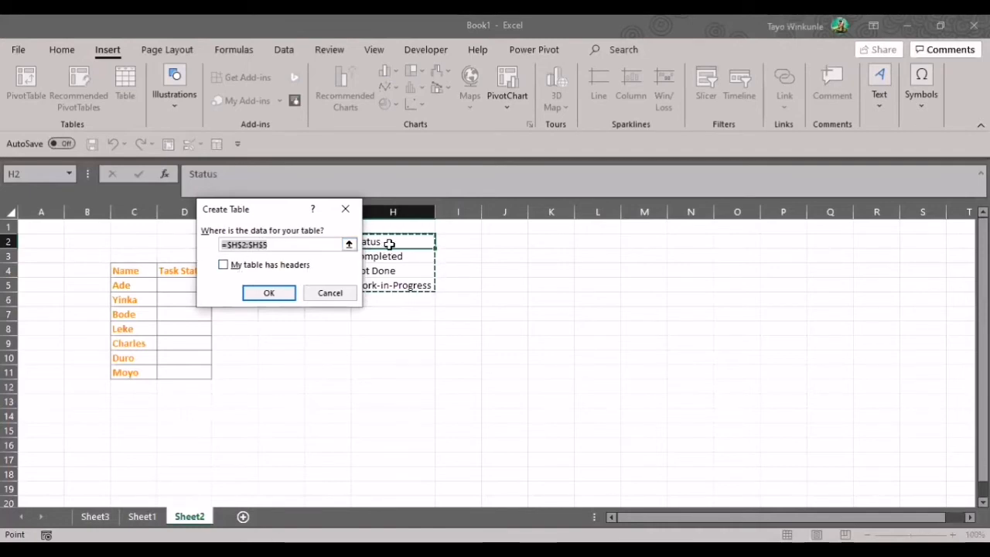
click(225, 266)
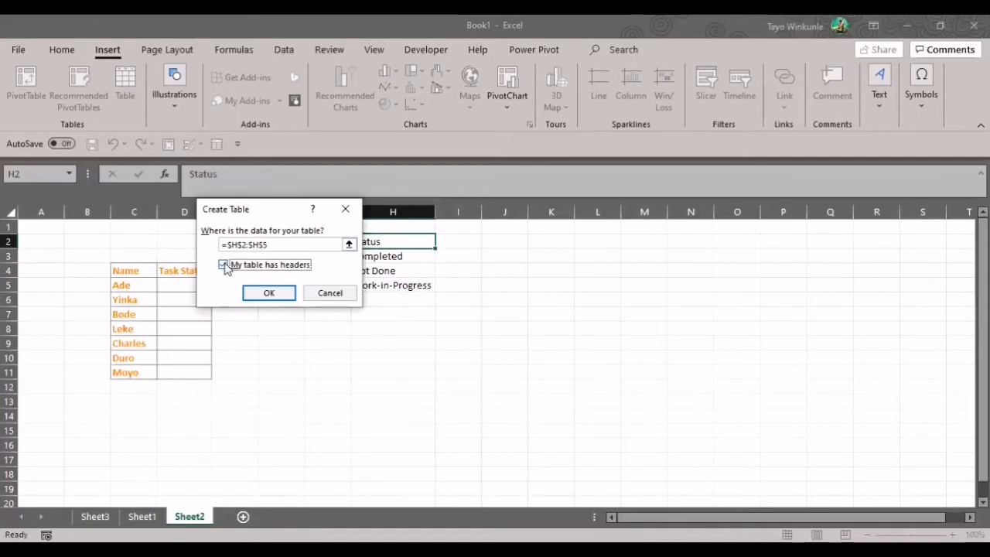
click(276, 295)
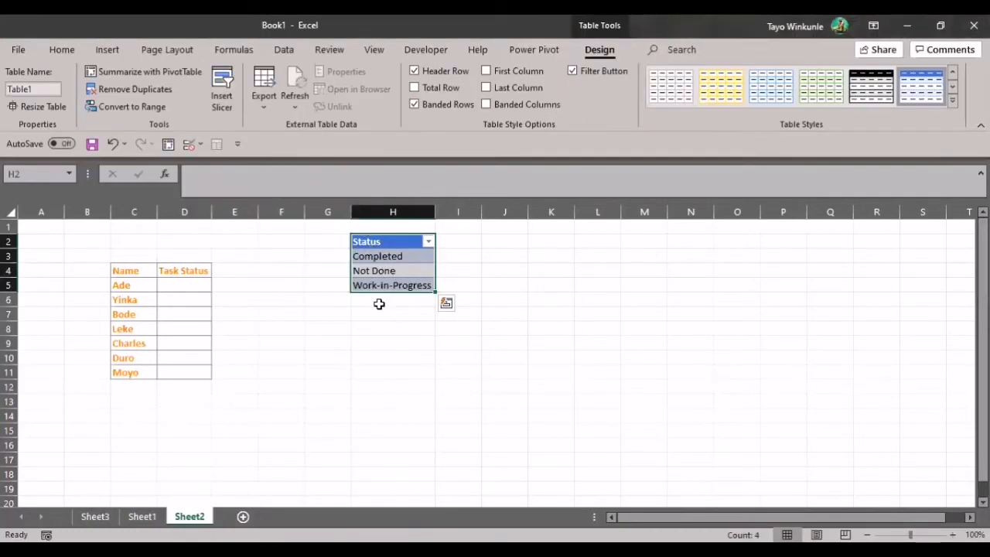
- Try a List data validation on Task Status cells D5:D11 with =$H$2:$H$5 as the source
click(189, 290)
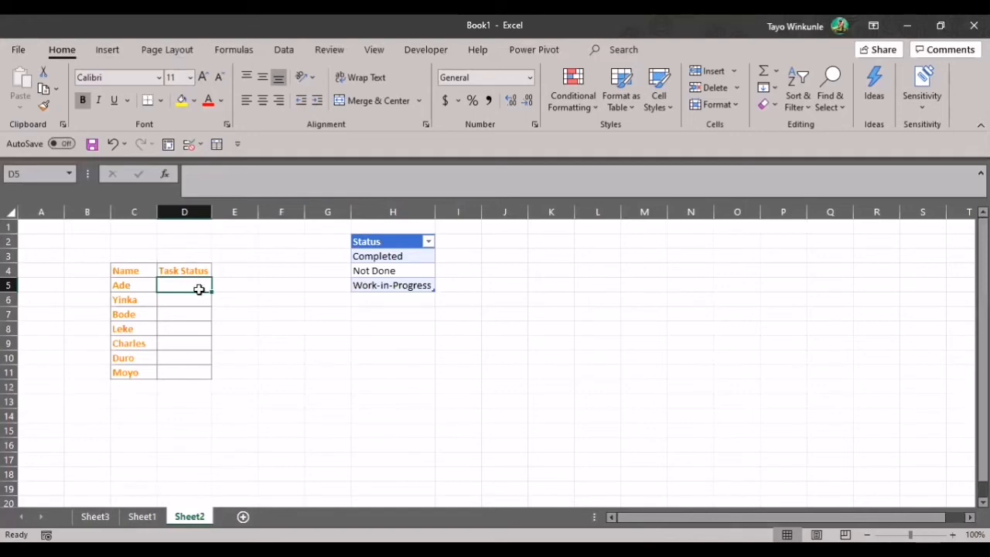
drag(198, 286, 199, 371)
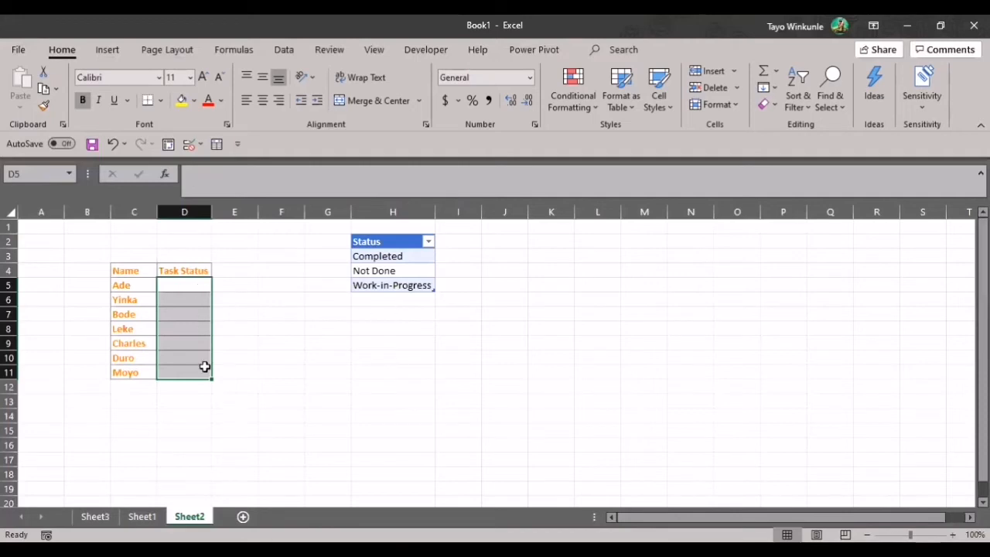
click(285, 48)
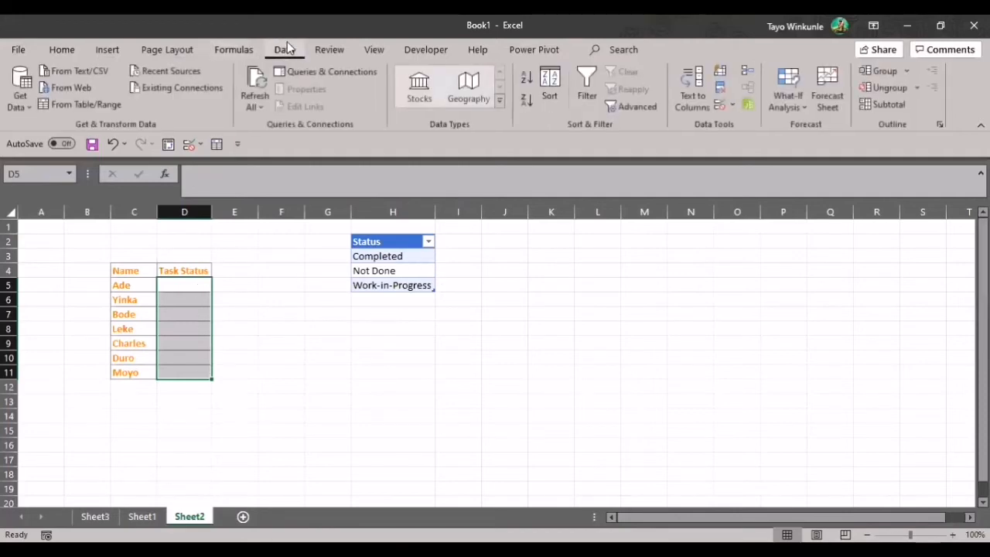
click(721, 104)
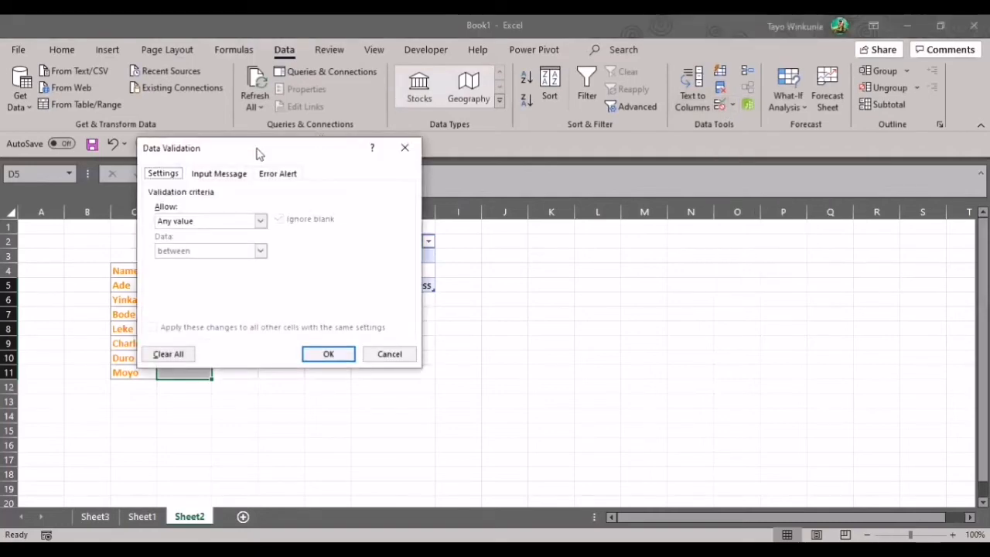
click(260, 222)
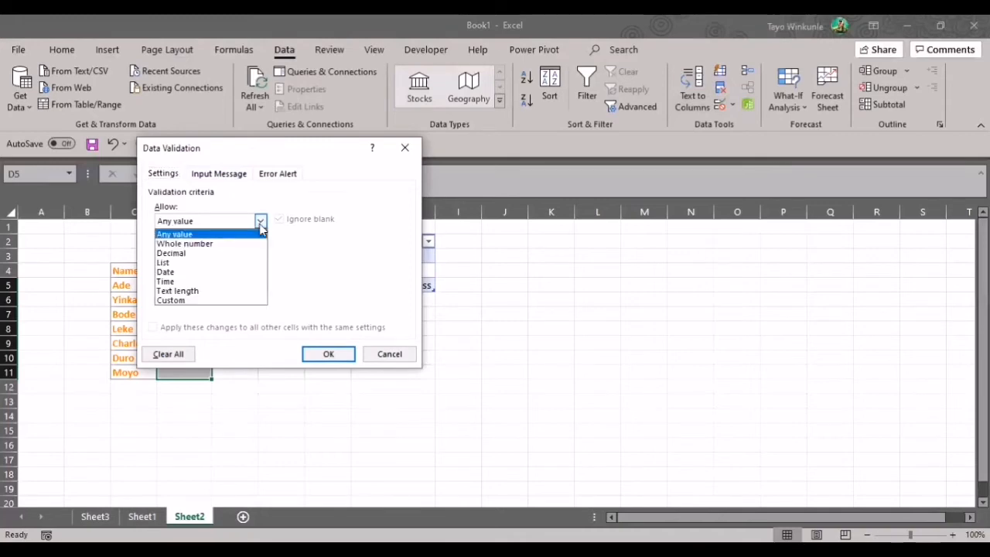
click(207, 263)
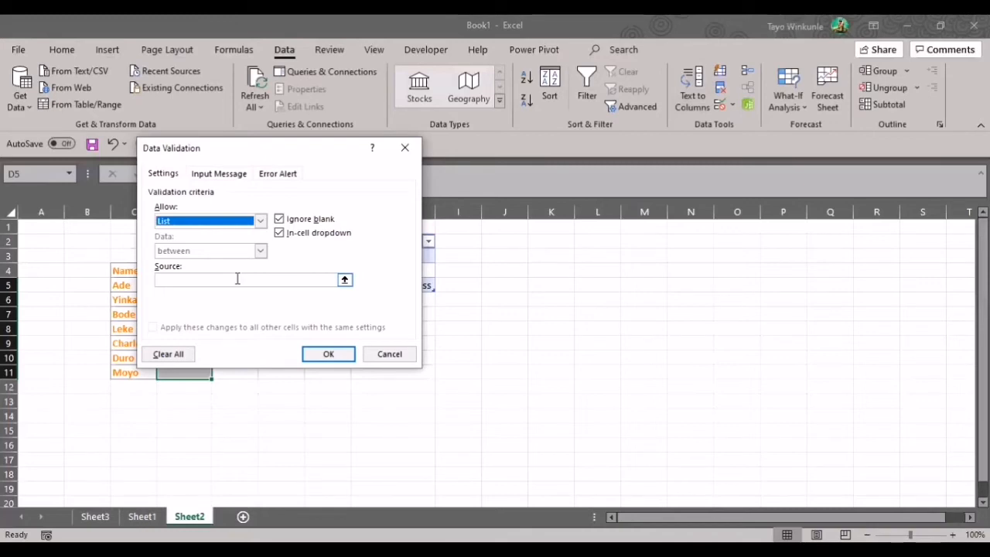
click(246, 278)
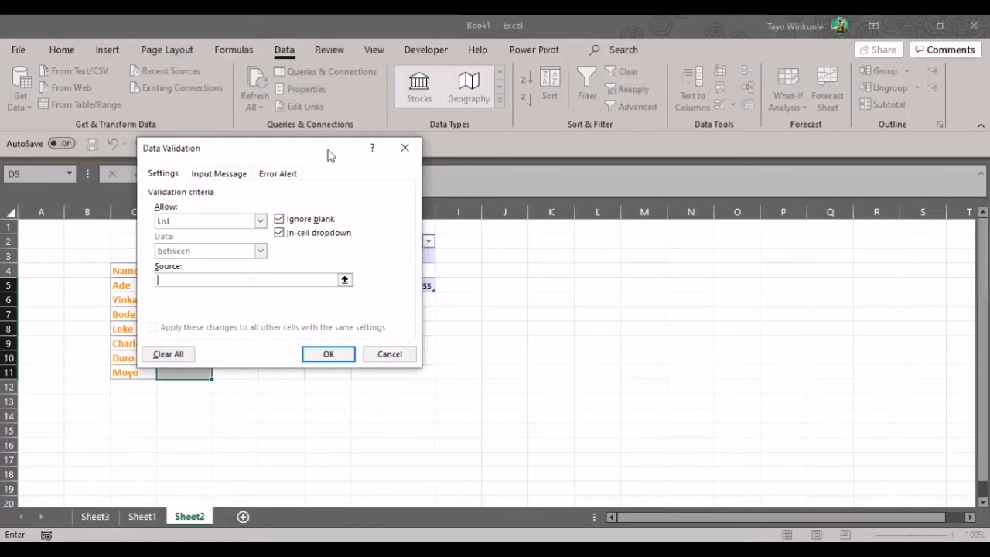
drag(328, 155, 196, 188)
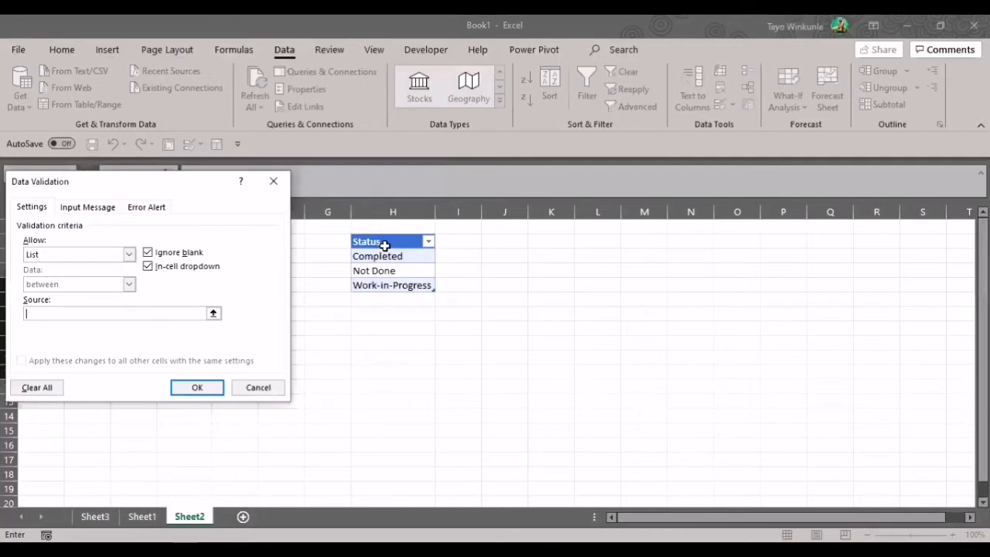
click(385, 242)
drag(384, 242, 387, 282)
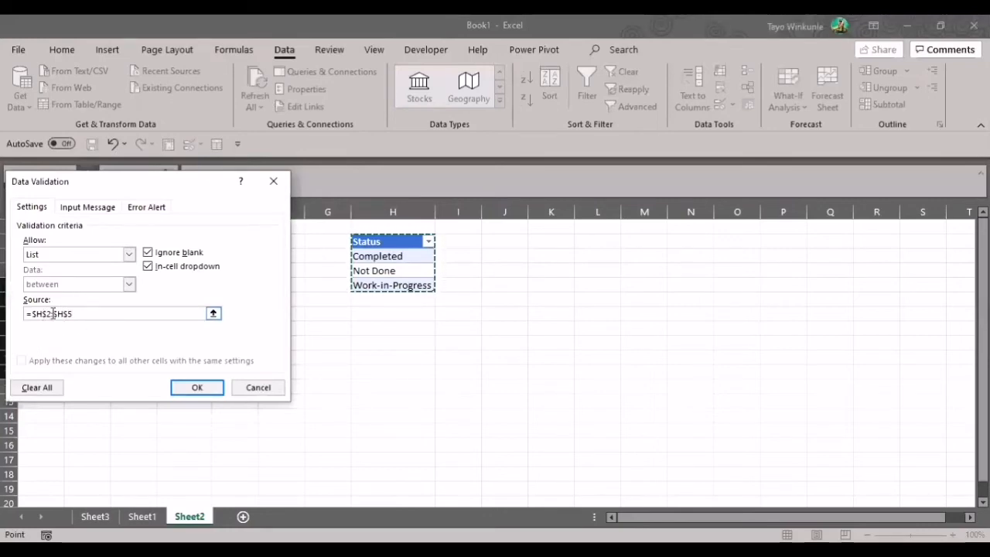
click(186, 388)
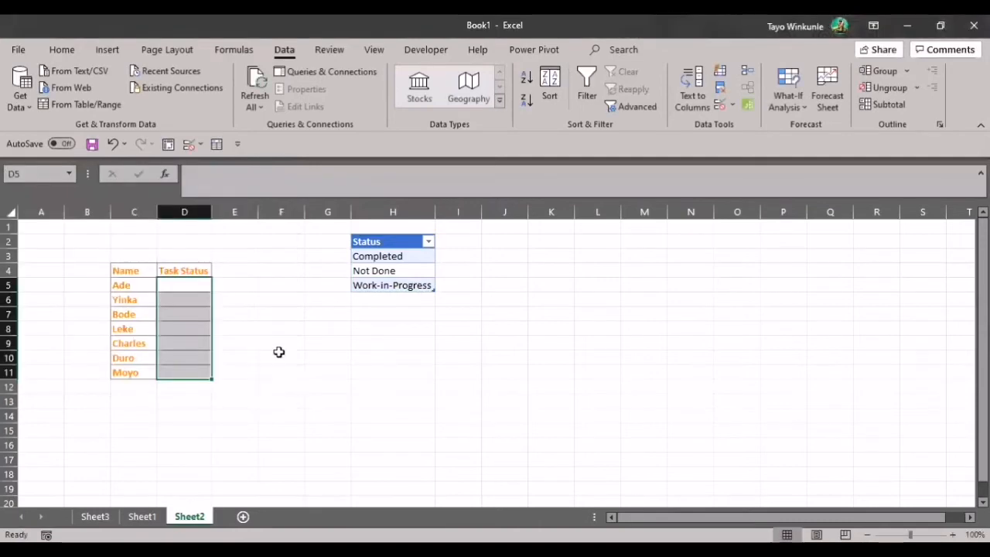
- Check the options offered in cell D5's dropdown and undo the list validation
click(200, 288)
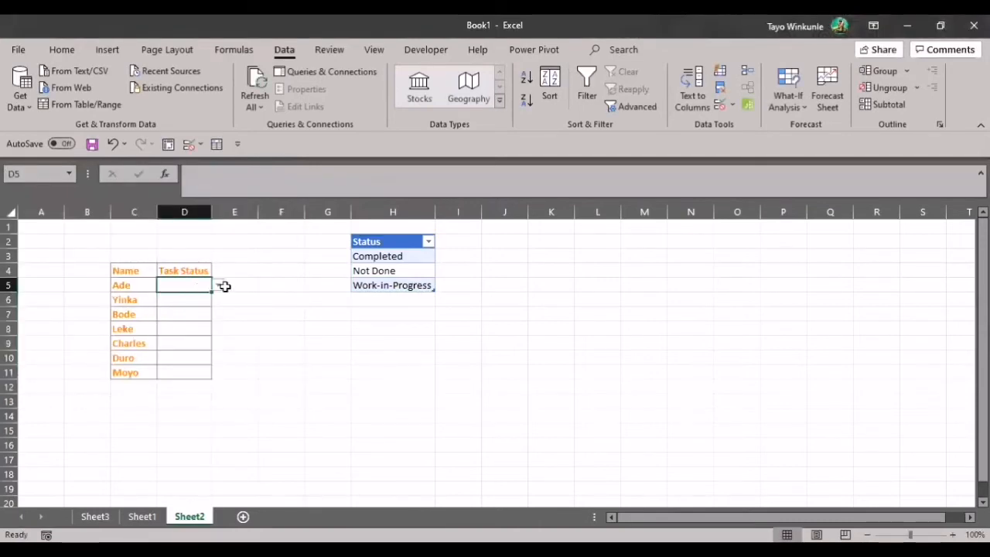
click(219, 285)
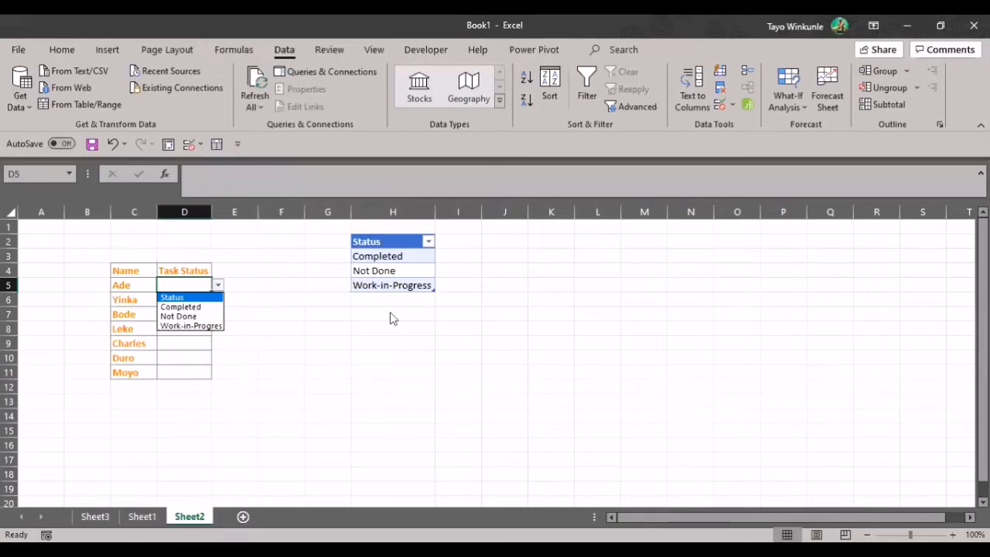
key(Escape)
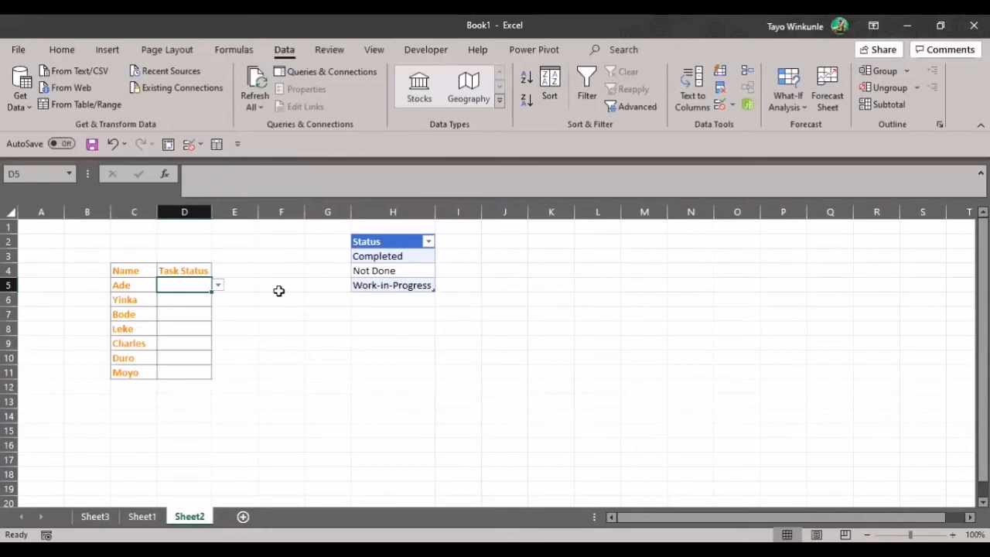
key(ctrl+z)
click(387, 205)
- Apply a List data validation to Task Status cells D5:D11 with =$H$3:$H$5 as the source
drag(195, 288, 188, 372)
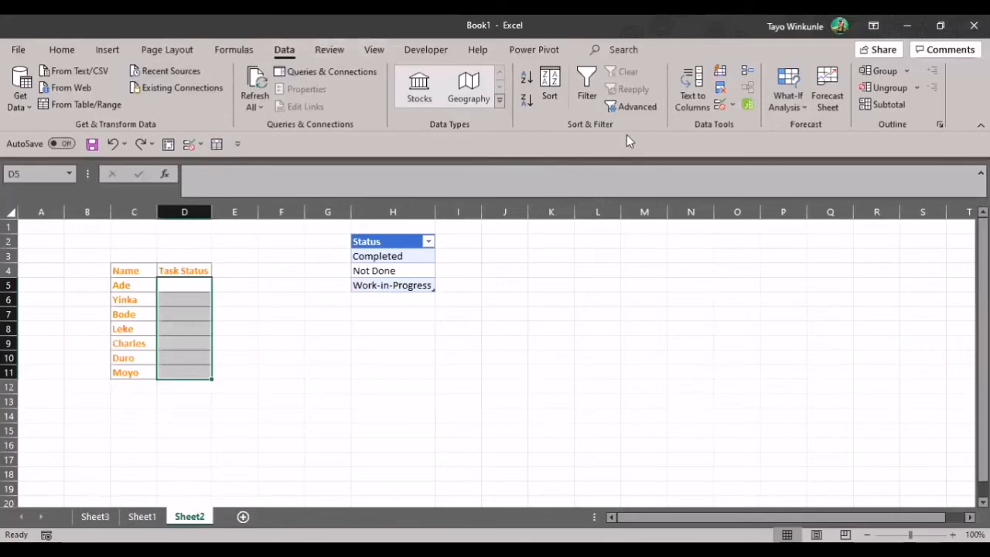
click(722, 100)
click(128, 255)
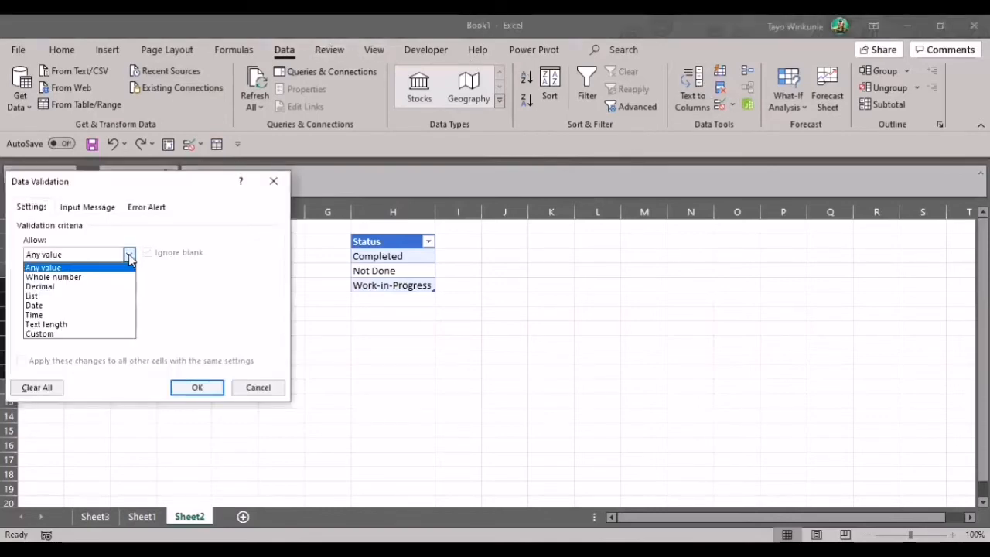
click(99, 297)
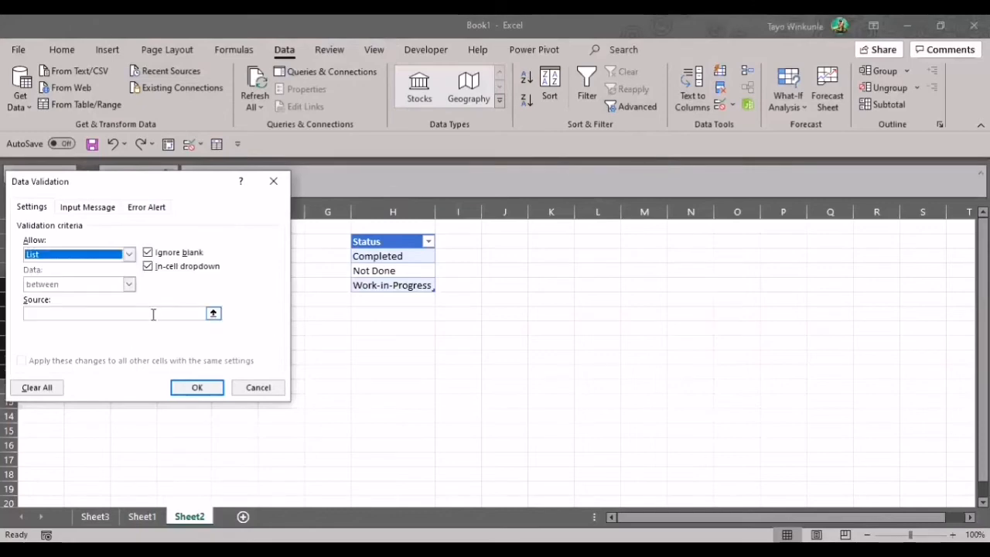
click(144, 317)
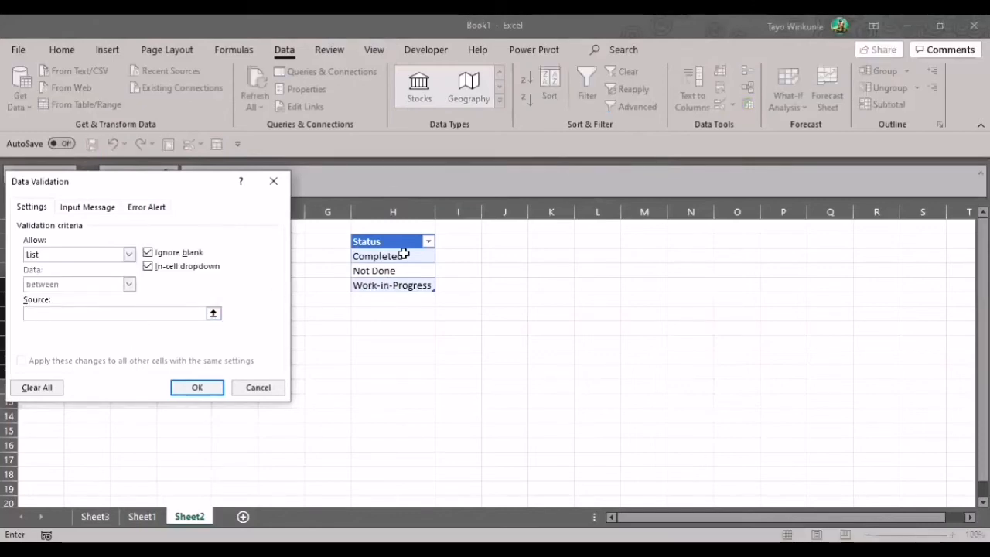
click(403, 255)
drag(404, 255, 394, 285)
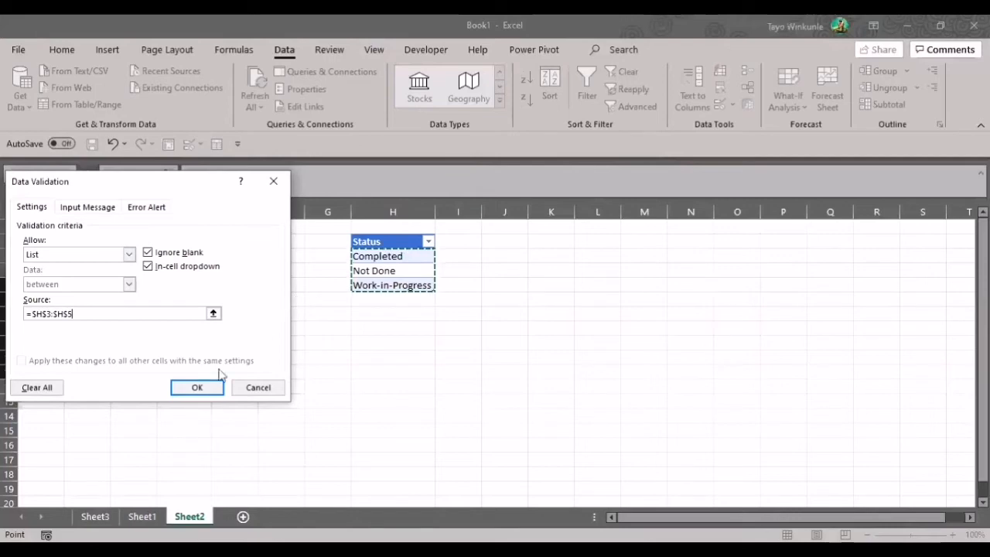
click(206, 390)
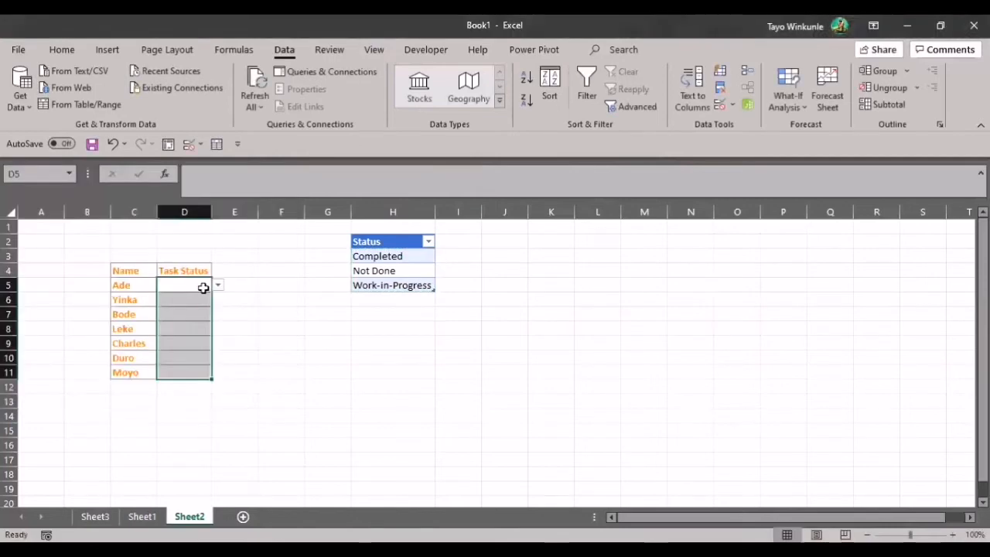
- Choose Completed for cell D5 and Not Done for cell D6 from their dropdown lists
click(219, 286)
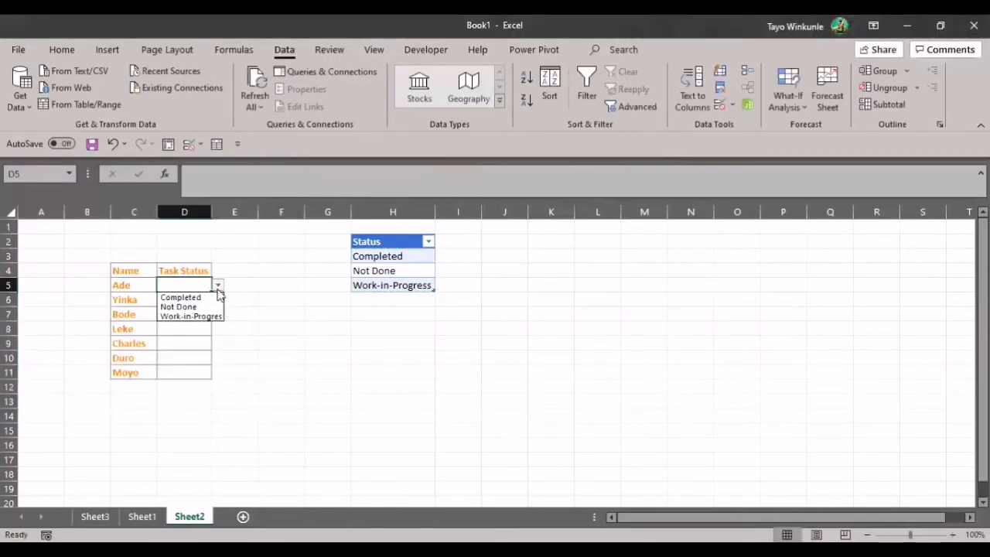
click(202, 300)
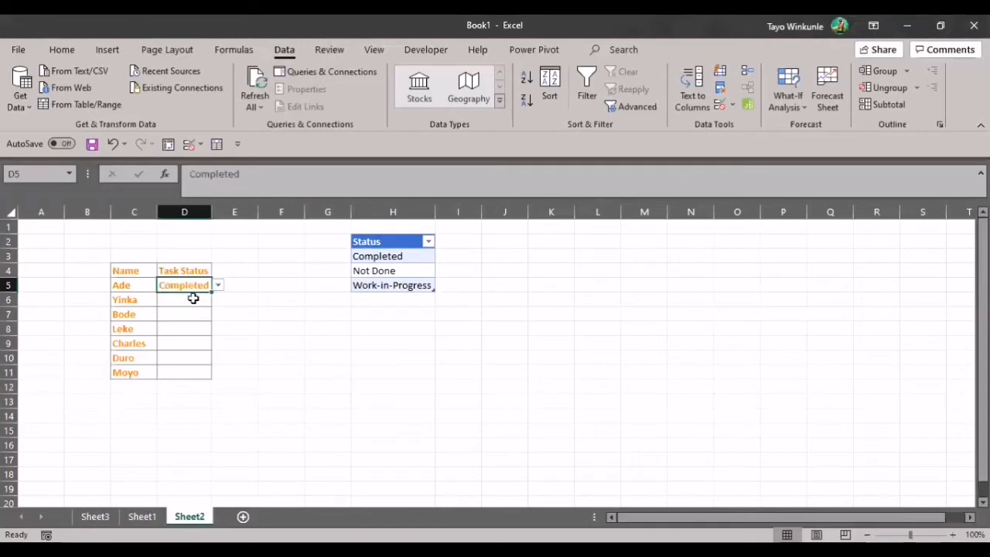
click(192, 297)
click(218, 300)
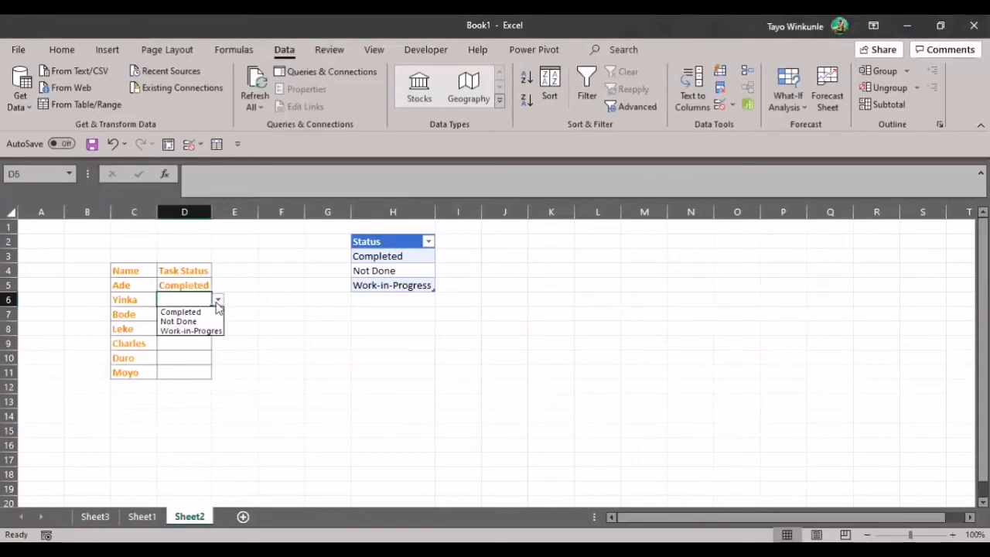
click(200, 320)
click(200, 312)
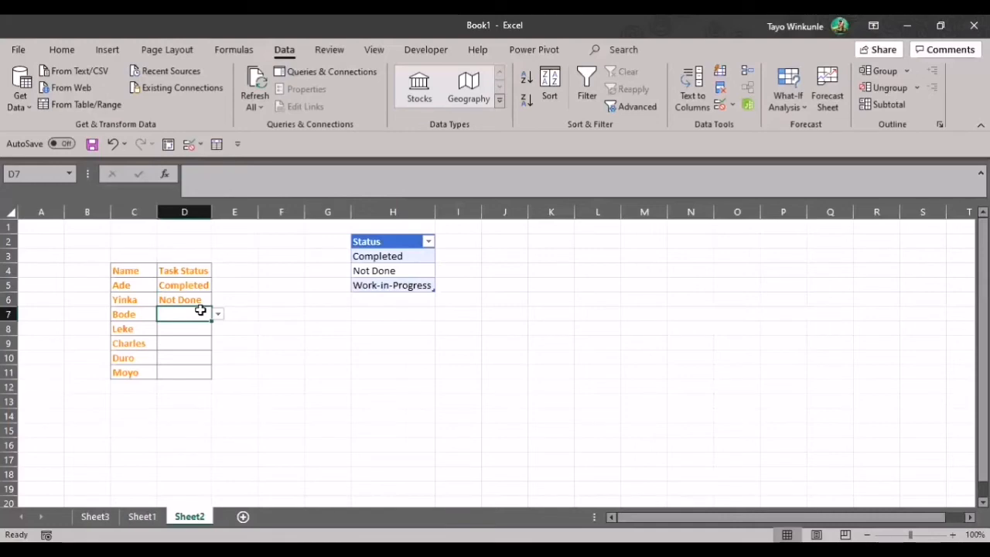
- Add Pending in cell H6 as a new entry directly below the Status table
click(411, 301)
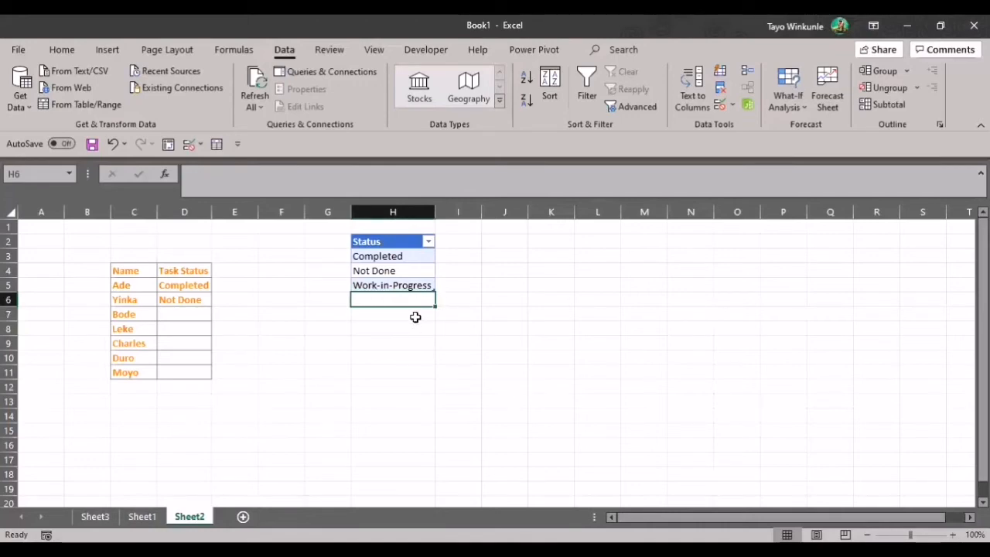
text(Pending)
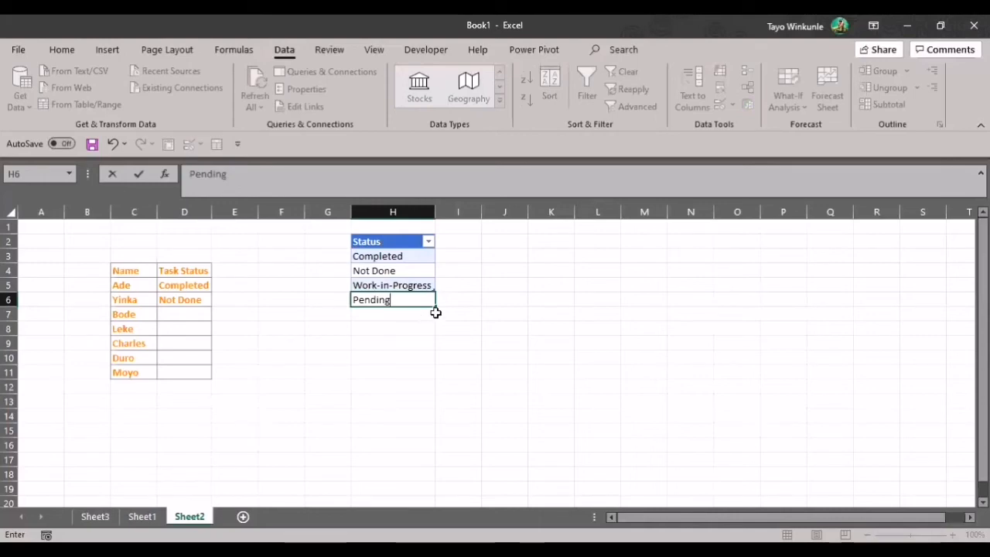
click(442, 314)
click(397, 339)
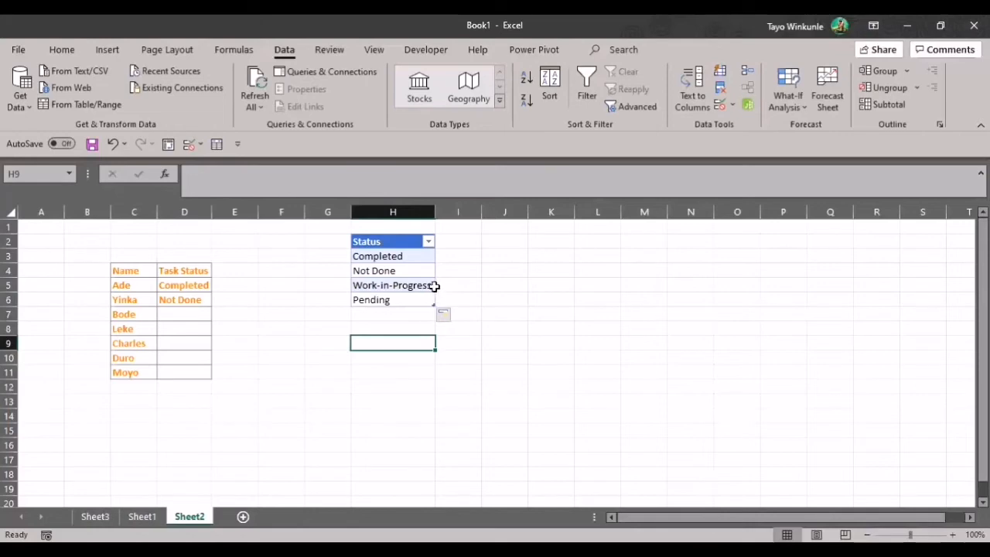
- Choose Pending for cells D7 and D8 from their Task Status dropdown lists
click(200, 314)
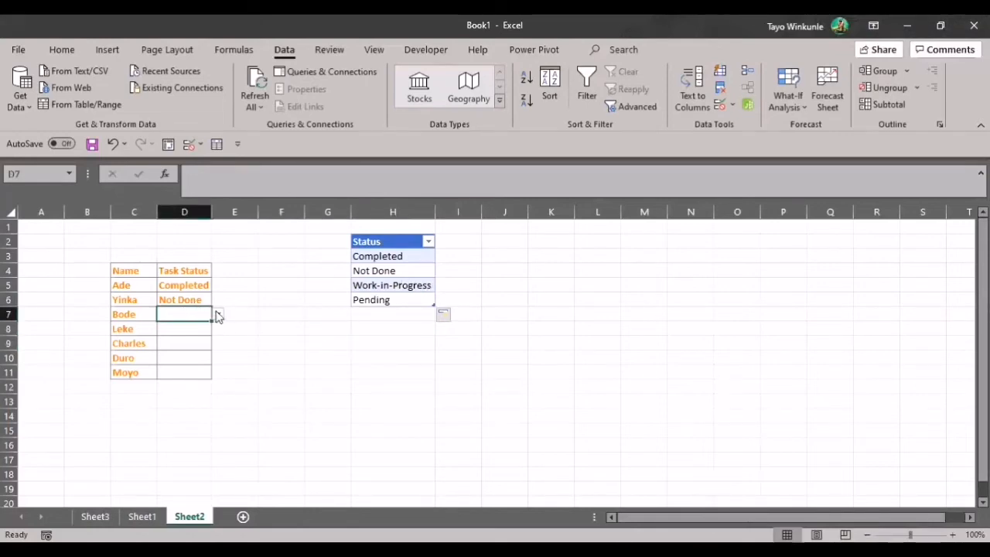
click(218, 314)
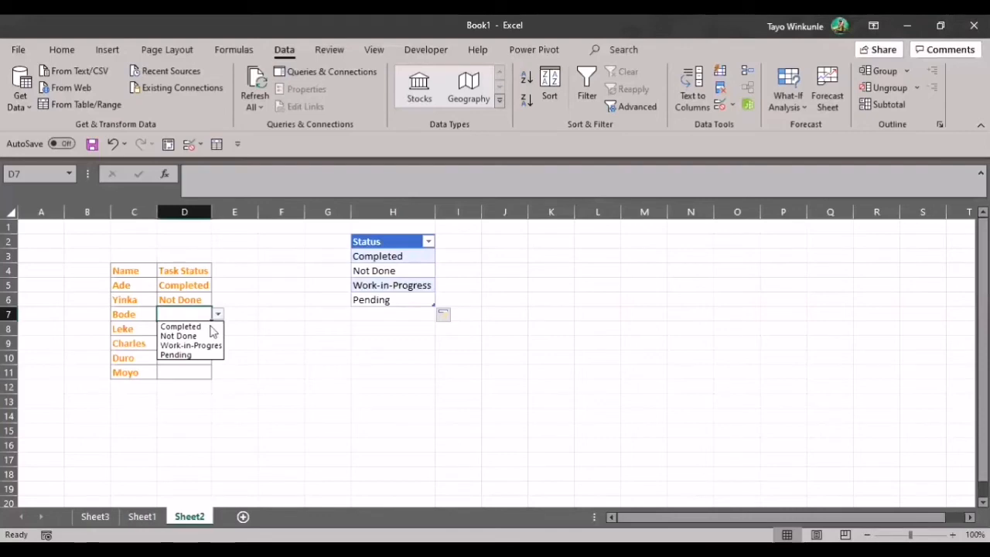
click(192, 357)
click(194, 329)
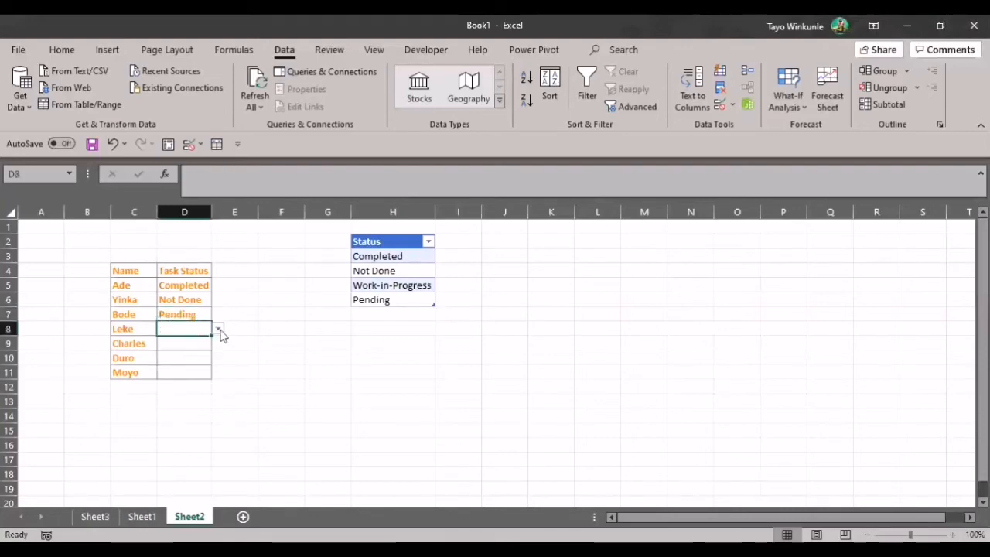
click(218, 331)
click(201, 366)
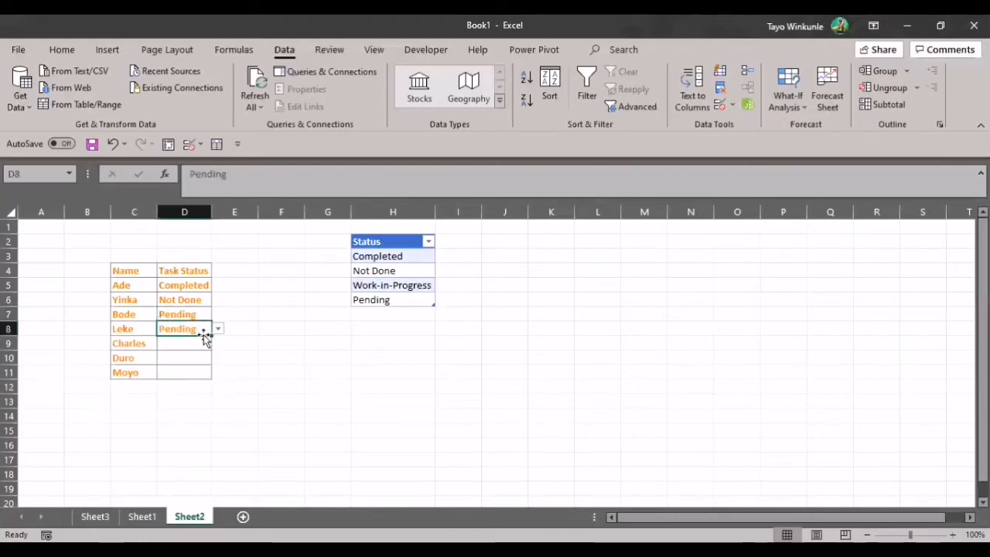
- Choose Work-in-Progress for cells D9, D10 and D11 from their dropdown lists
click(203, 343)
click(220, 345)
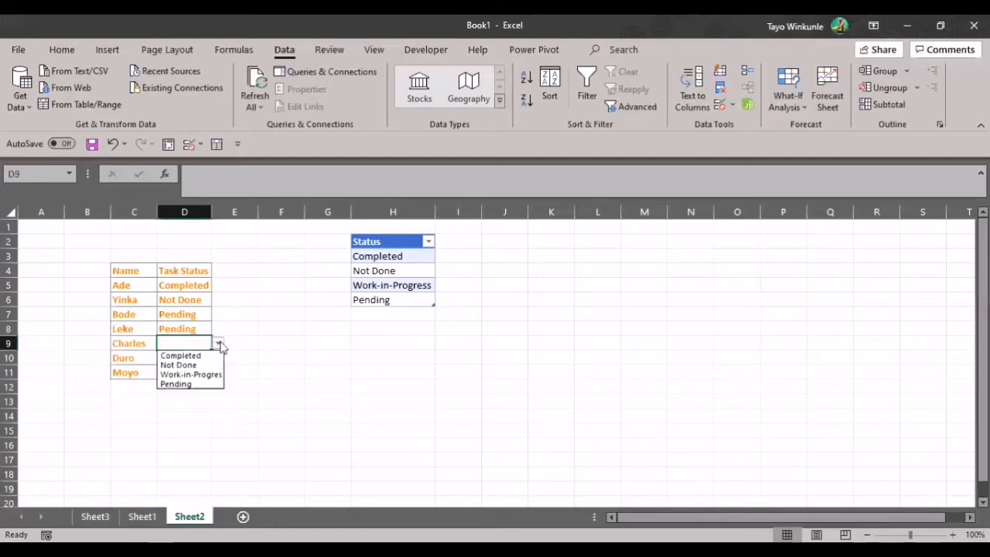
click(213, 377)
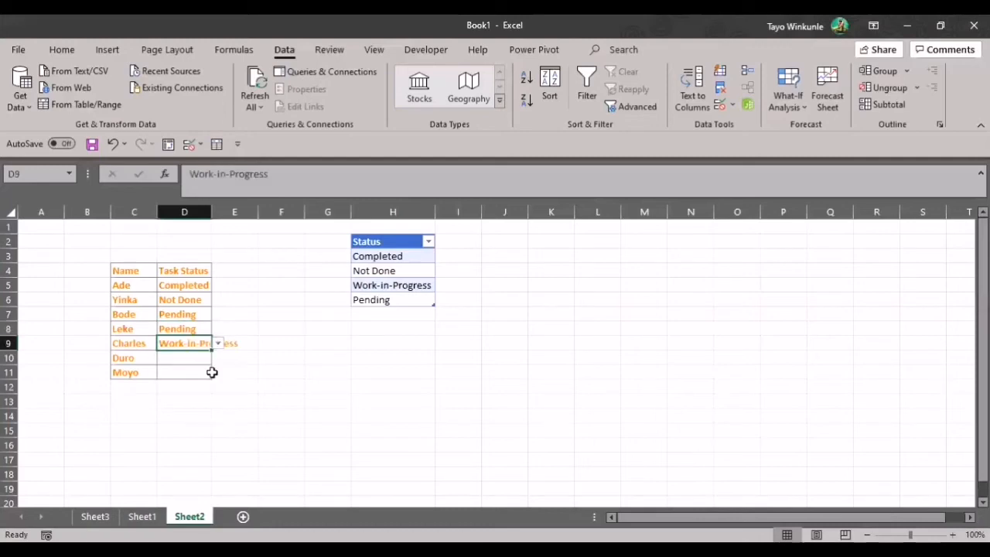
click(206, 362)
click(219, 360)
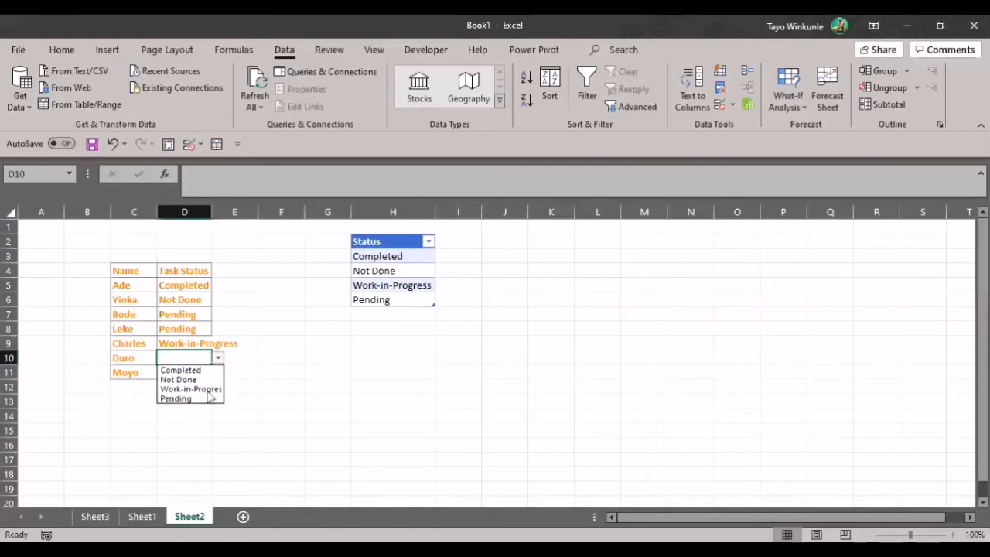
click(202, 389)
click(200, 377)
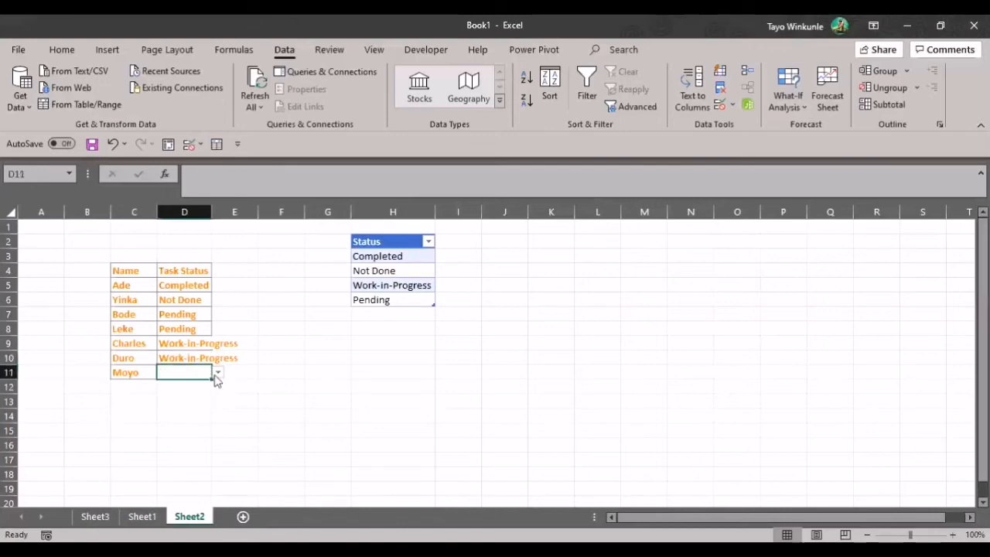
click(219, 372)
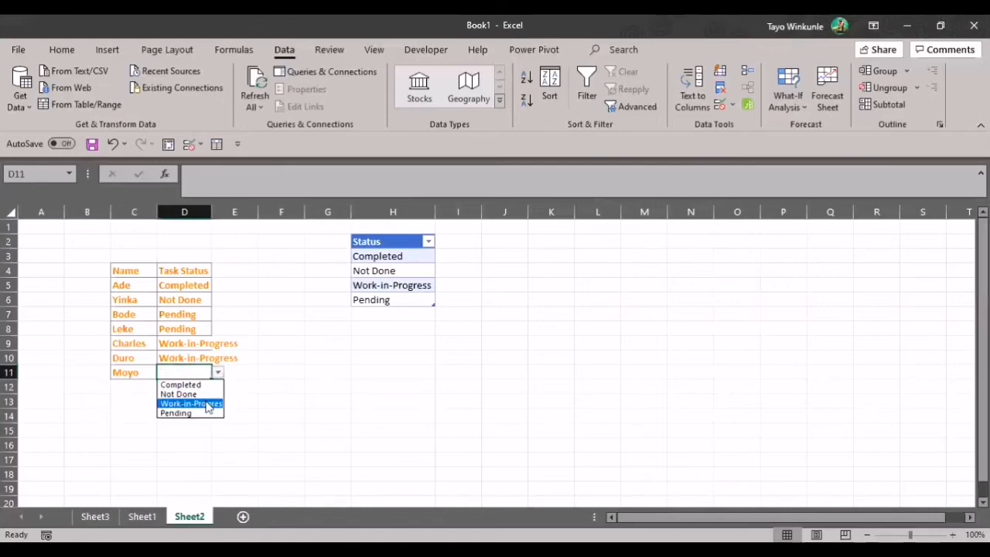
click(207, 404)
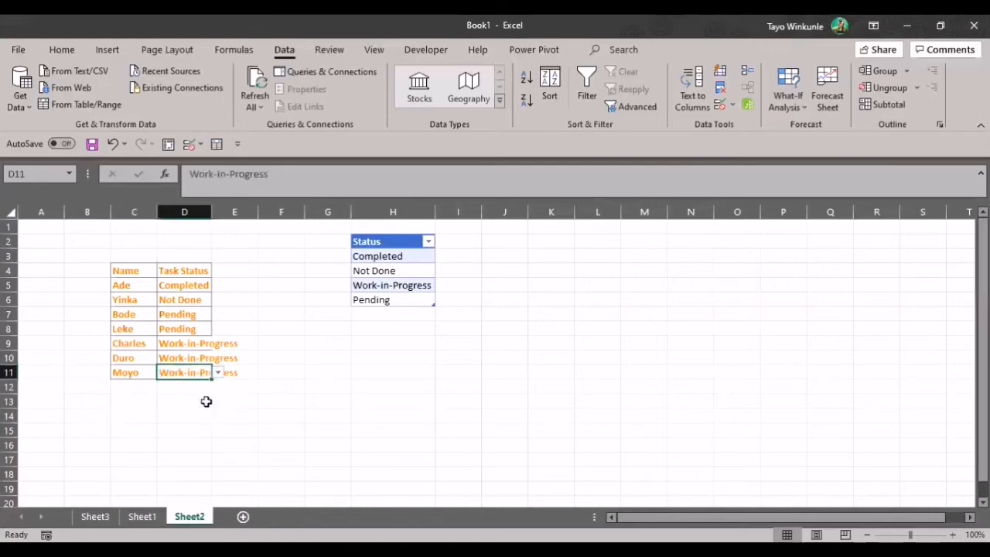
- Autofit column D to the width of its Task Status entries
double_click(211, 212)
click(292, 360)
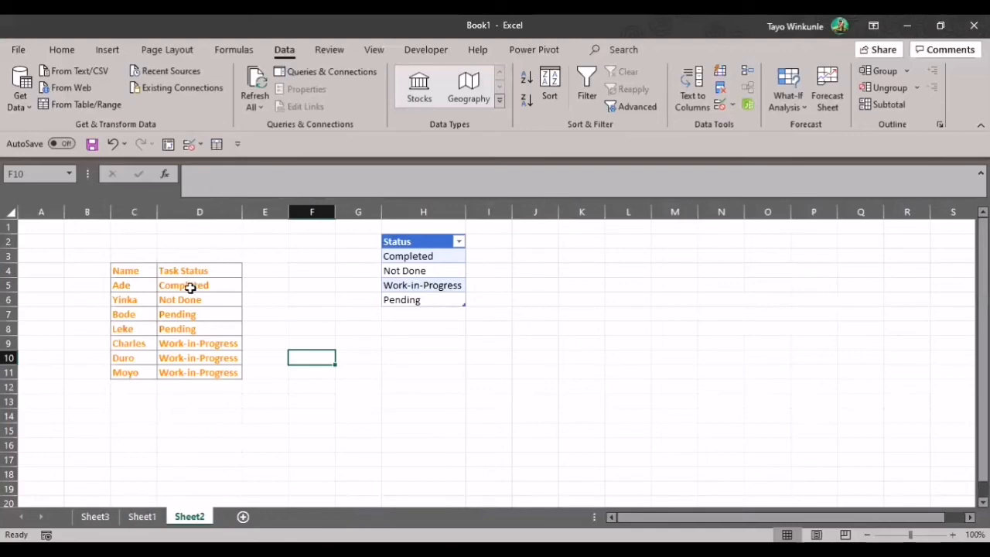
click(209, 333)
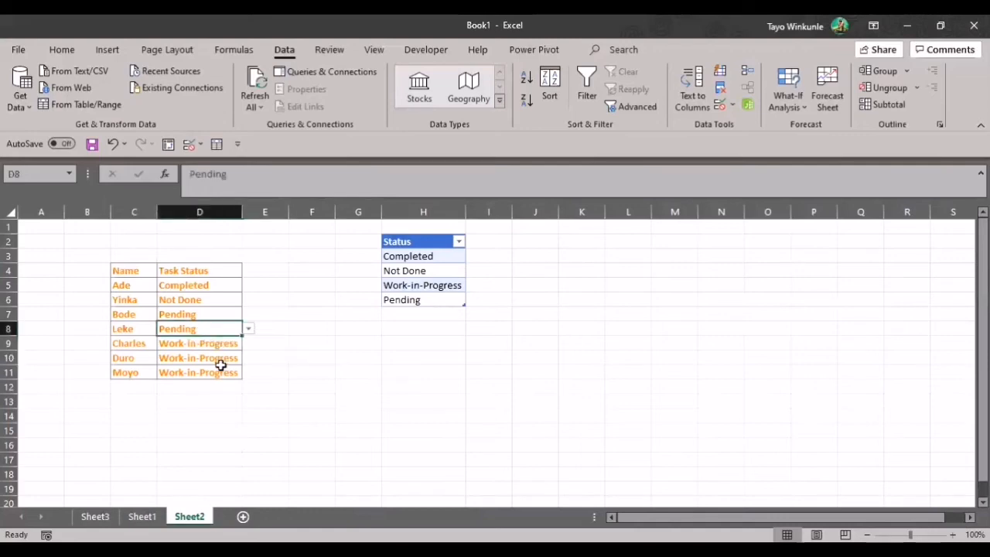
click(226, 371)
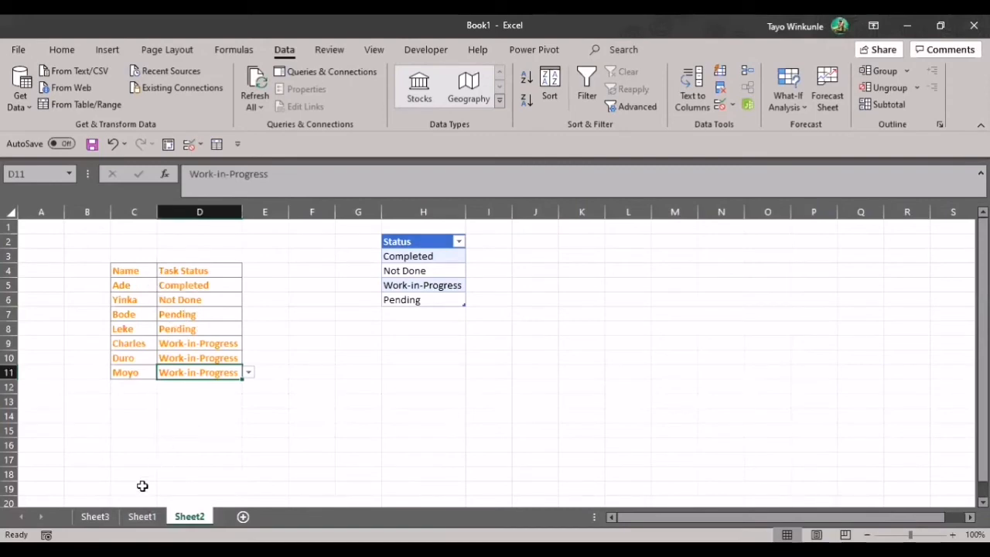
- Insert the recommended Clustered Bar PivotChart of Count of Name by Task Status from Sheet1 range E3:F10
click(143, 517)
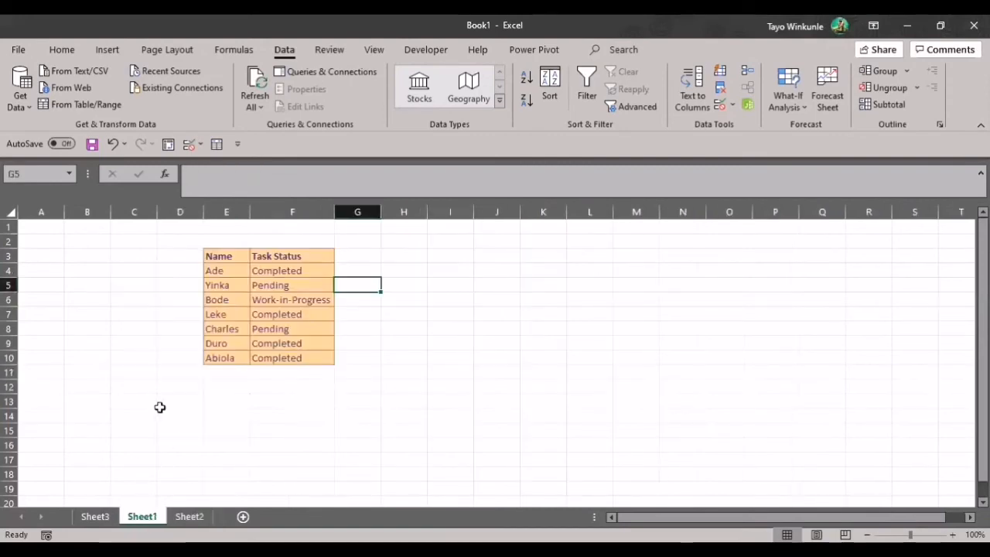
click(244, 272)
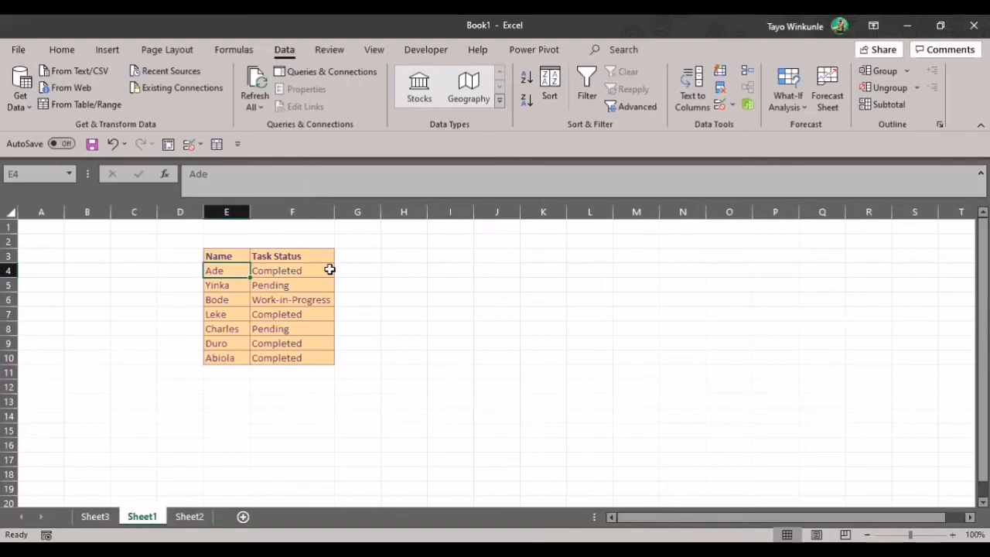
drag(223, 255, 308, 359)
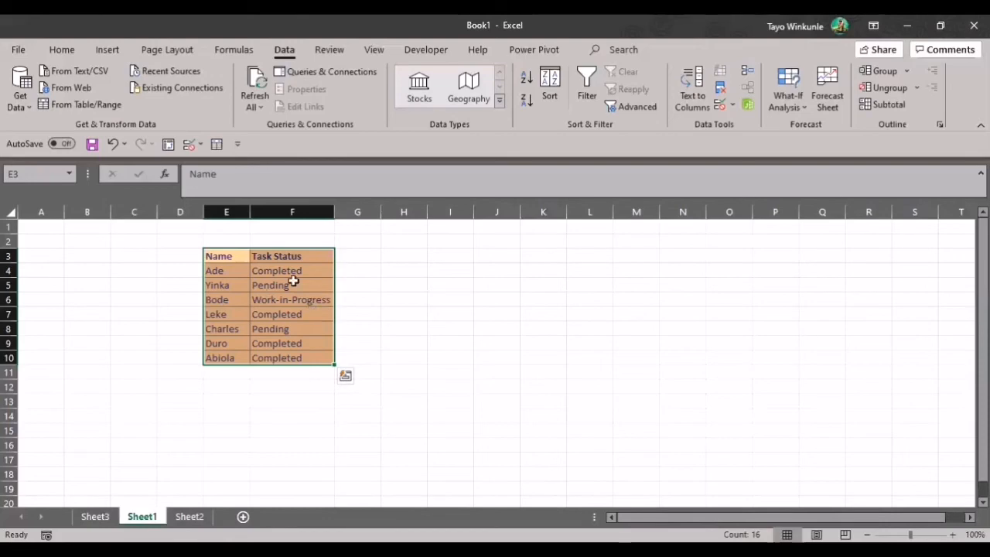
click(103, 51)
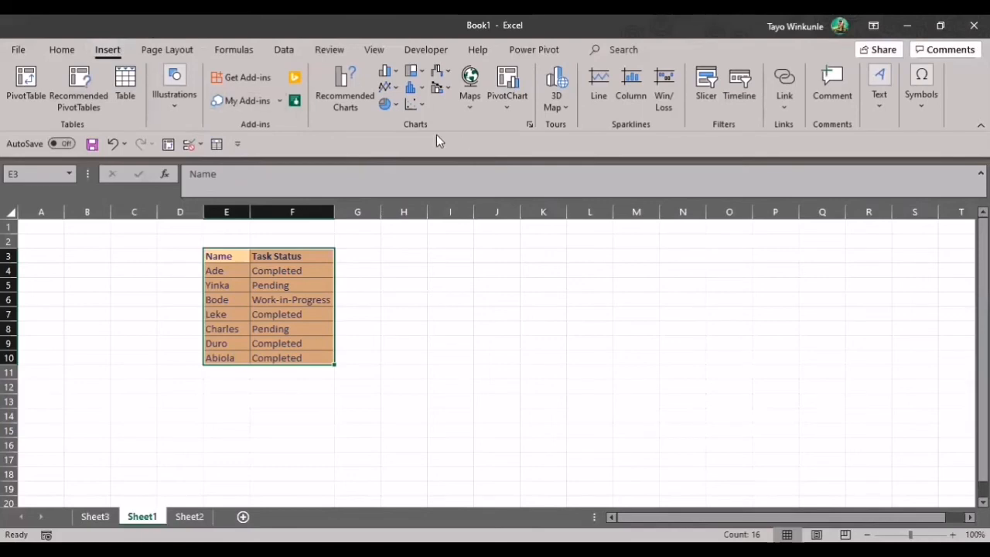
click(338, 80)
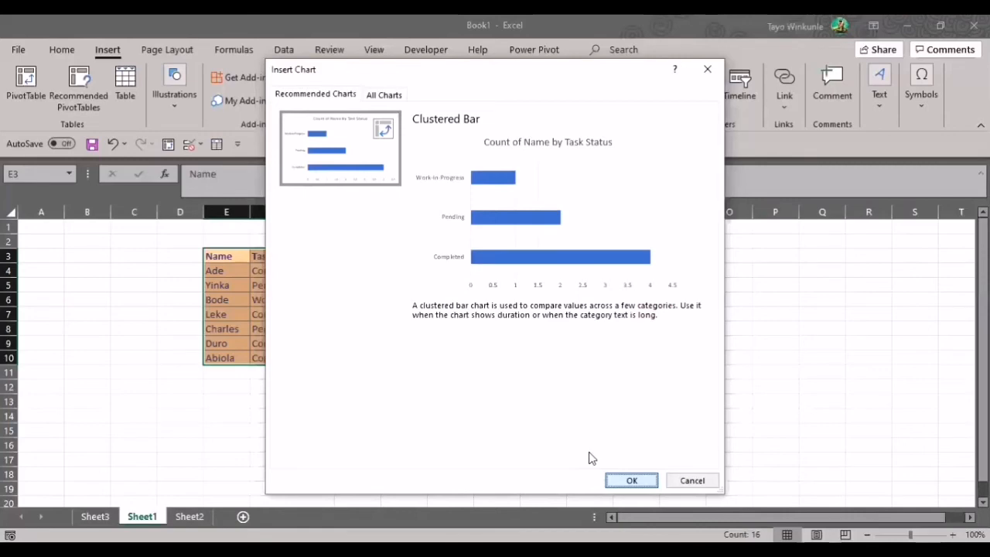
click(632, 480)
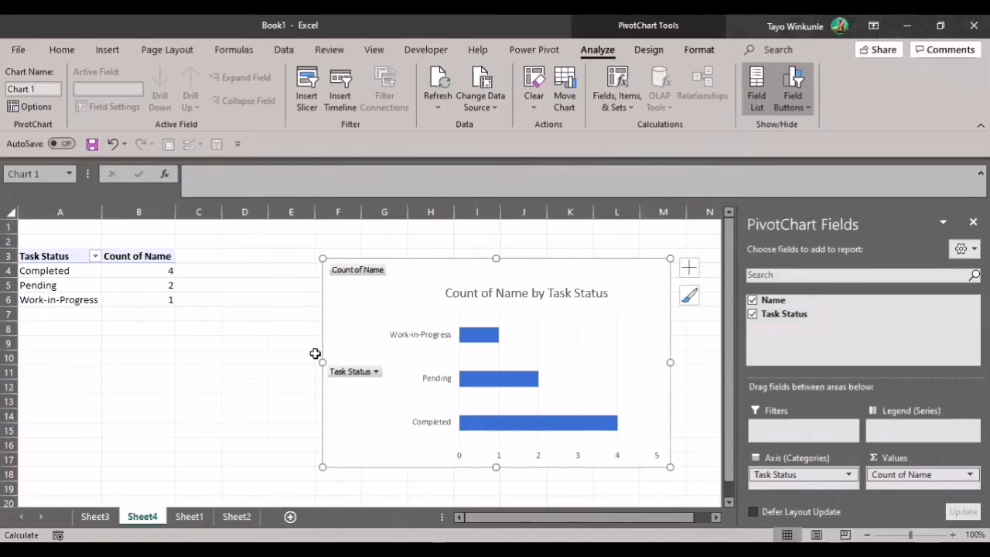
- Show the pivot table's Count of Name values as % of Grand Total
click(160, 270)
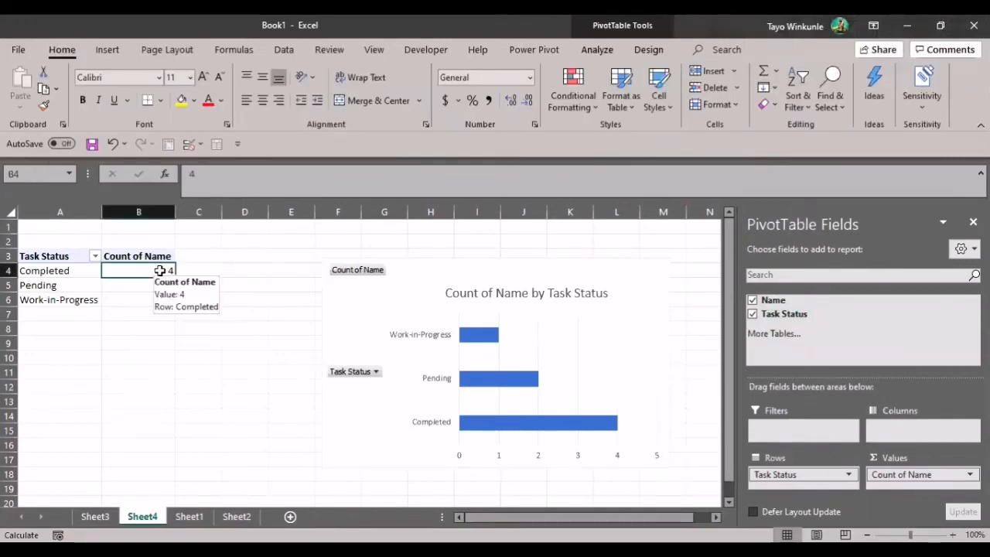
right_click(161, 271)
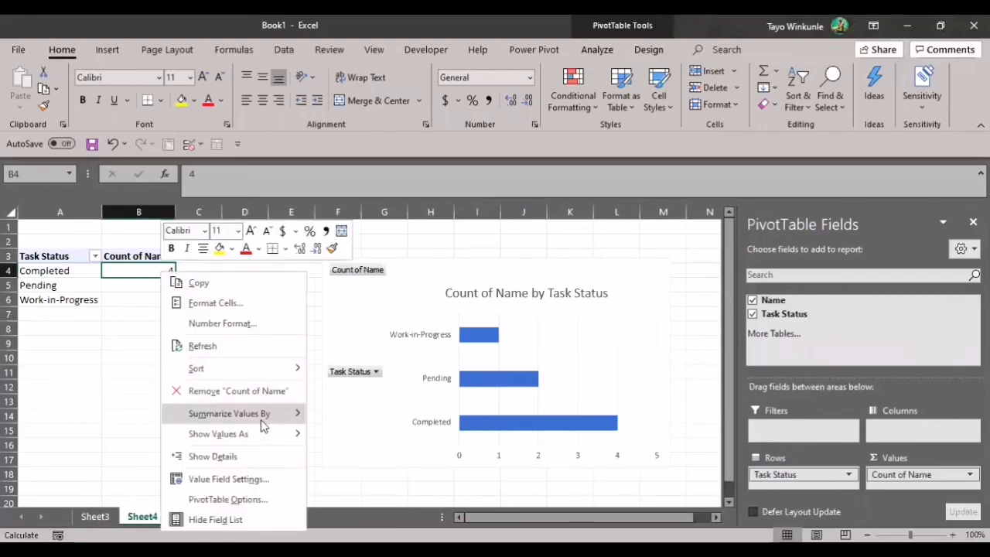
mouse_move(263, 434)
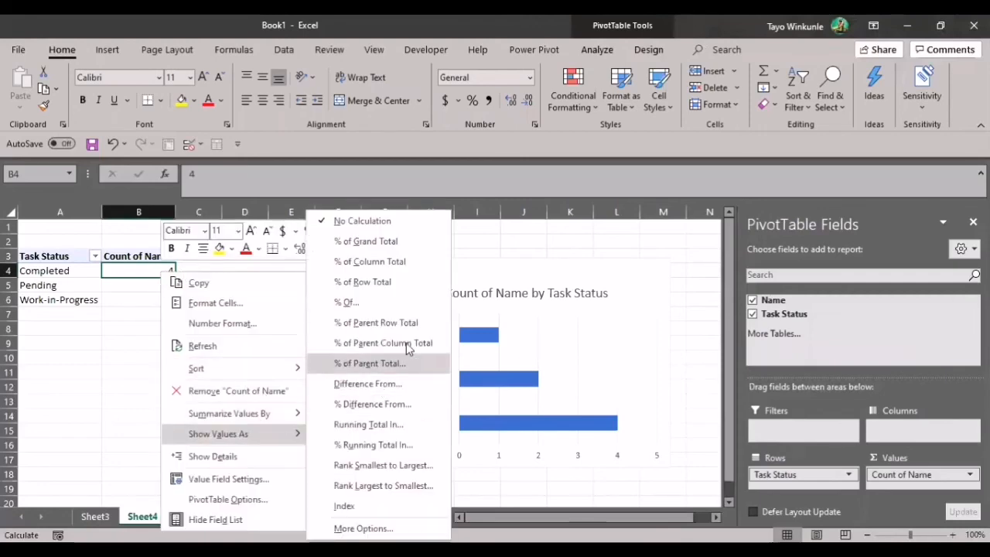
click(405, 244)
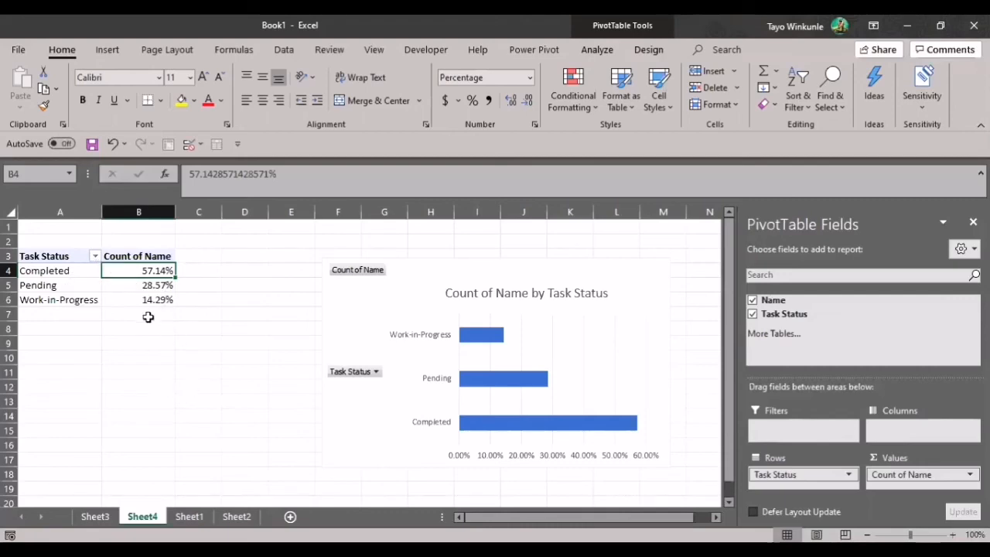
- Compare the Sheet1 source table with the pivot table's percentages for each task status
key(ctrl+Page_Down)
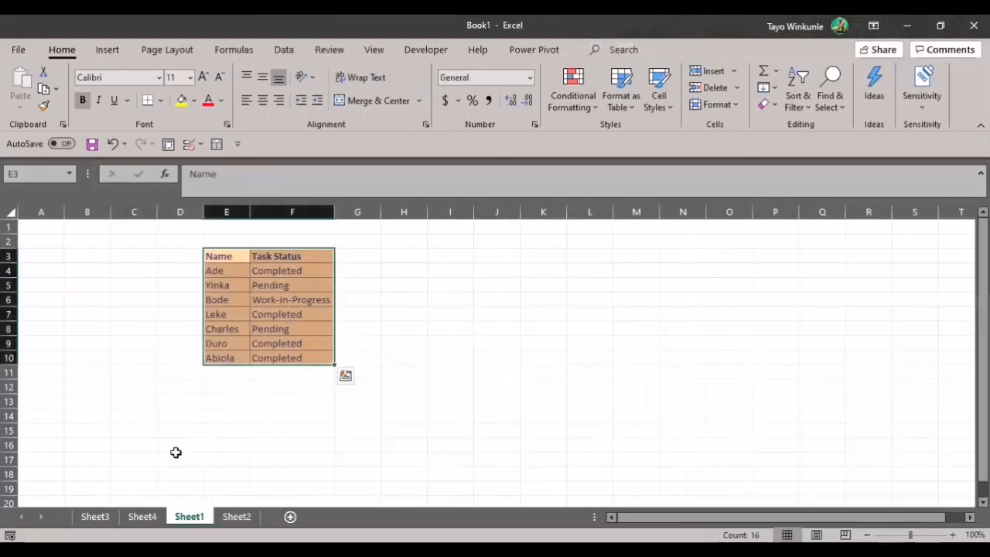
key(ctrl+Page_Up)
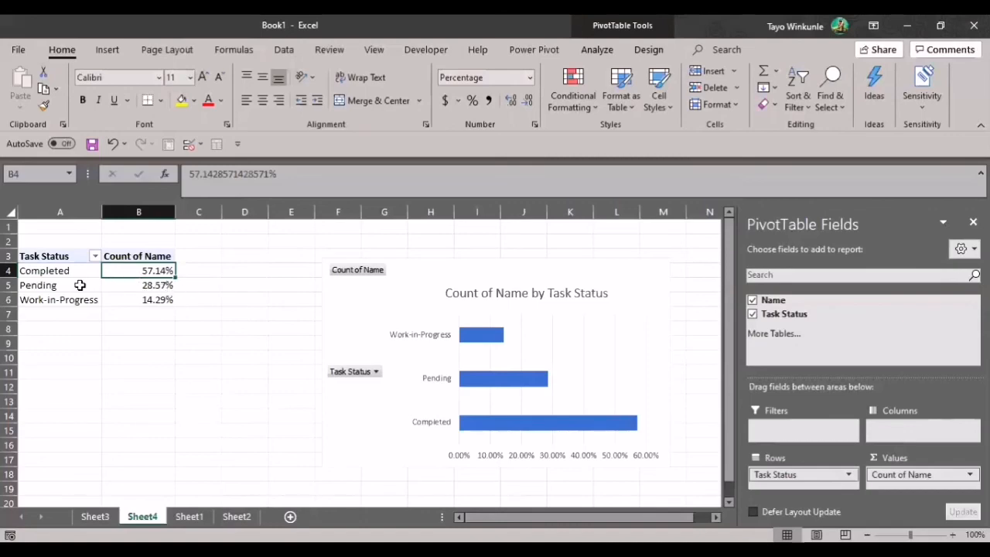
click(148, 286)
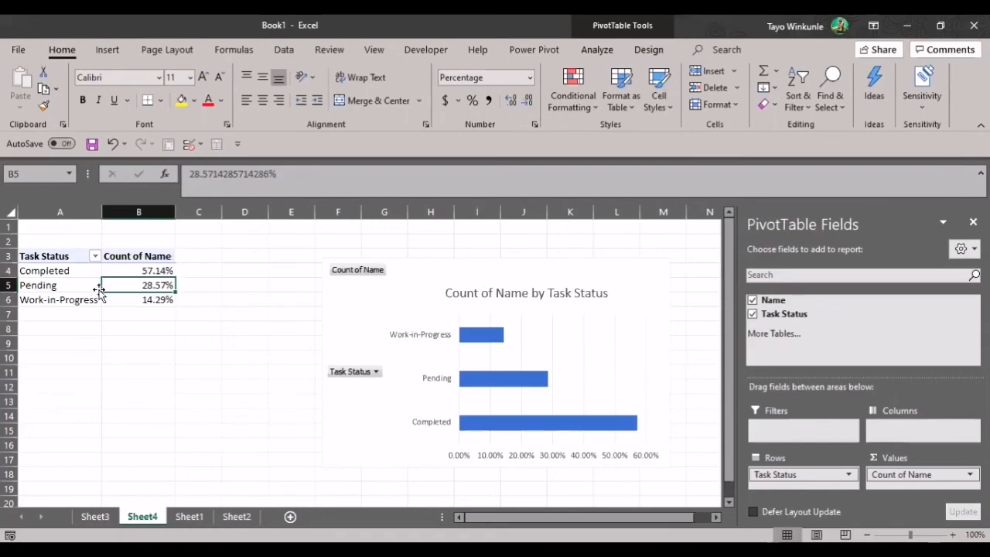
mouse_move(127, 286)
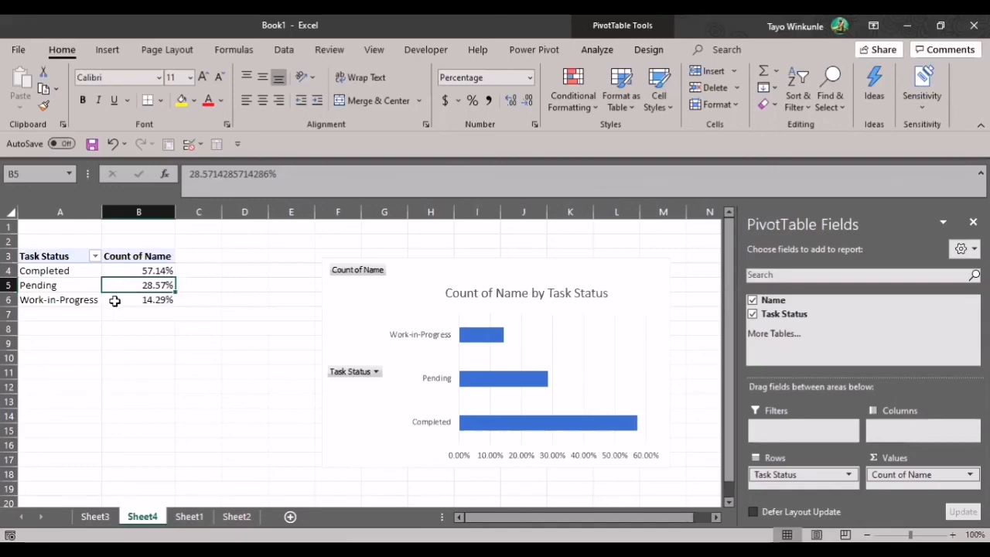
click(114, 301)
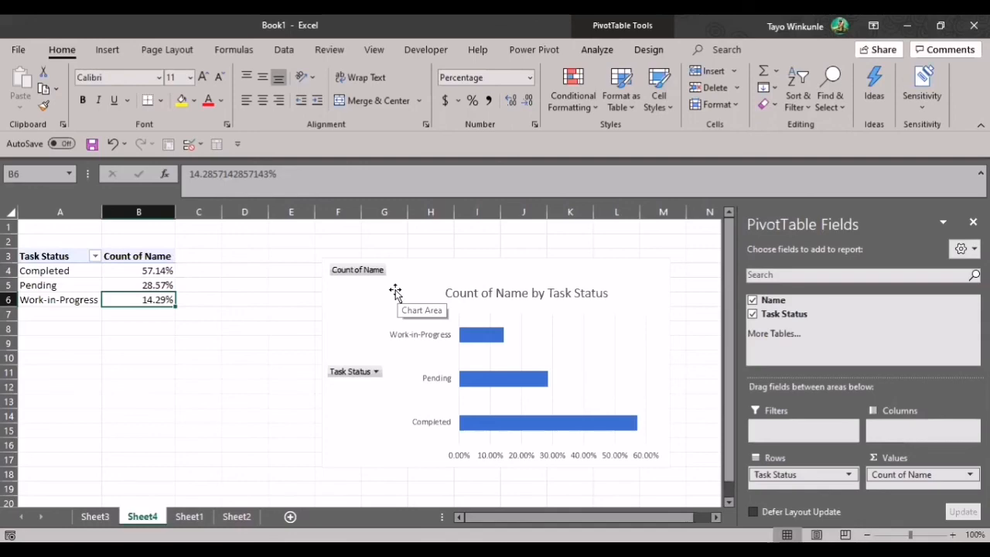
- Hide the gridlines on Sheet4 and move the PivotChart closer to the pivot table, starting at about column C
click(191, 243)
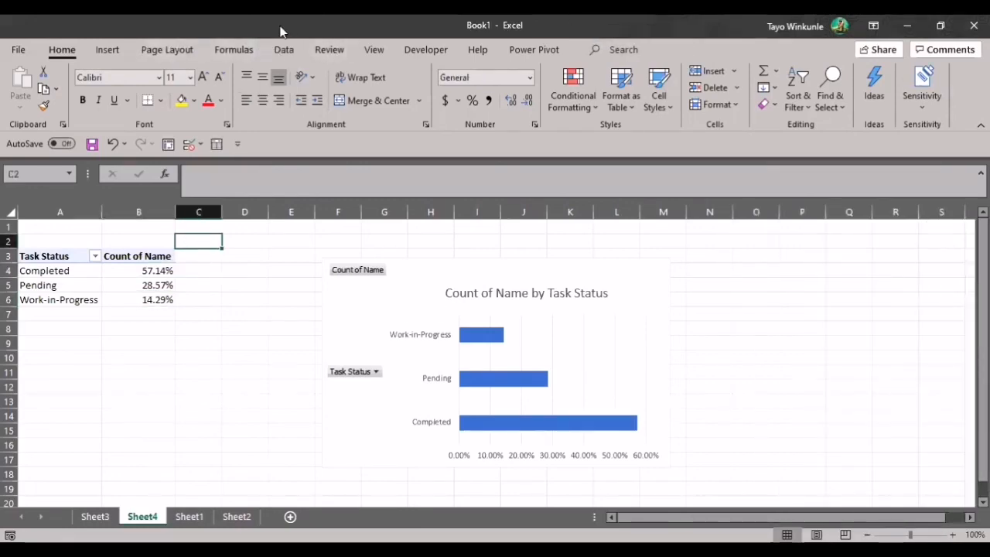
click(374, 50)
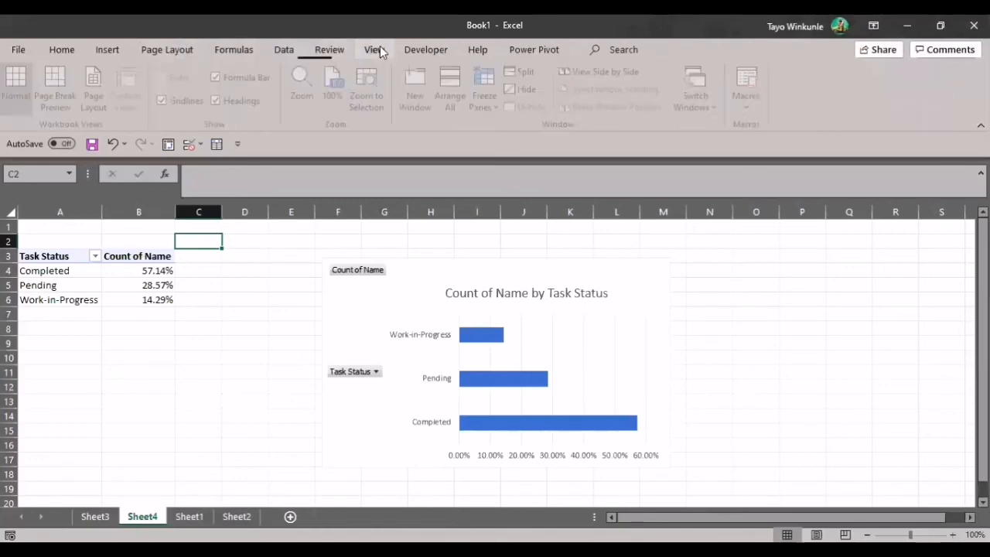
click(168, 96)
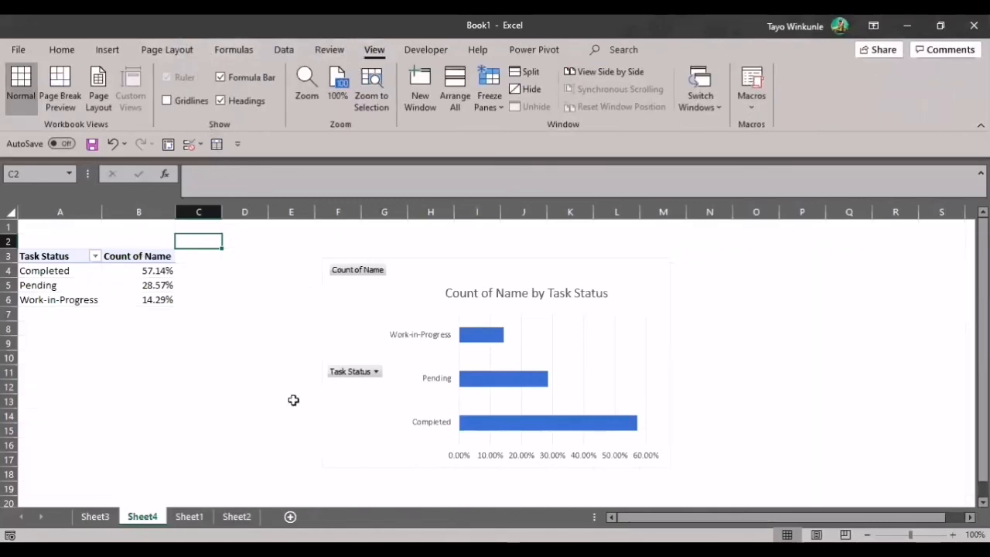
drag(357, 293, 250, 278)
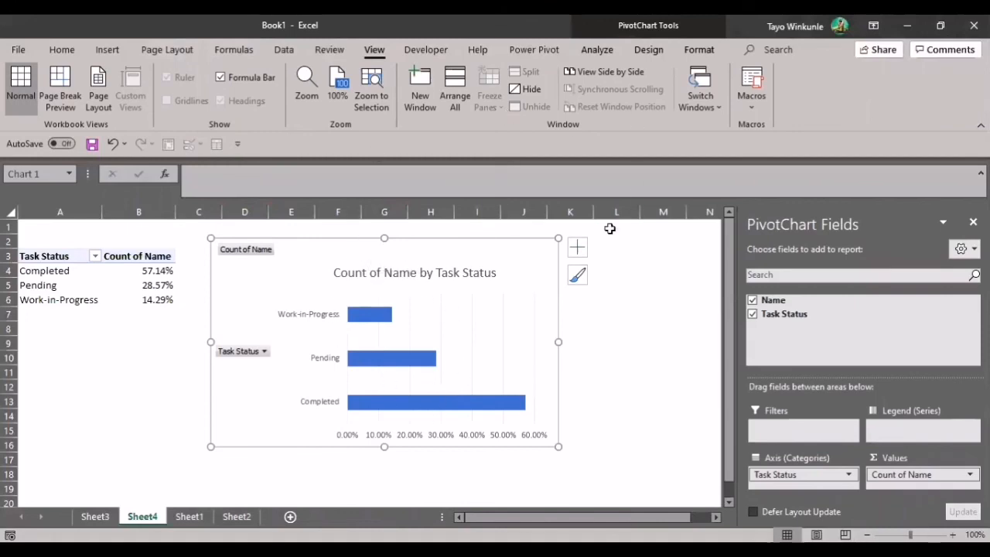
- Review the Task Status tables on Sheet1 and Sheet2
click(189, 515)
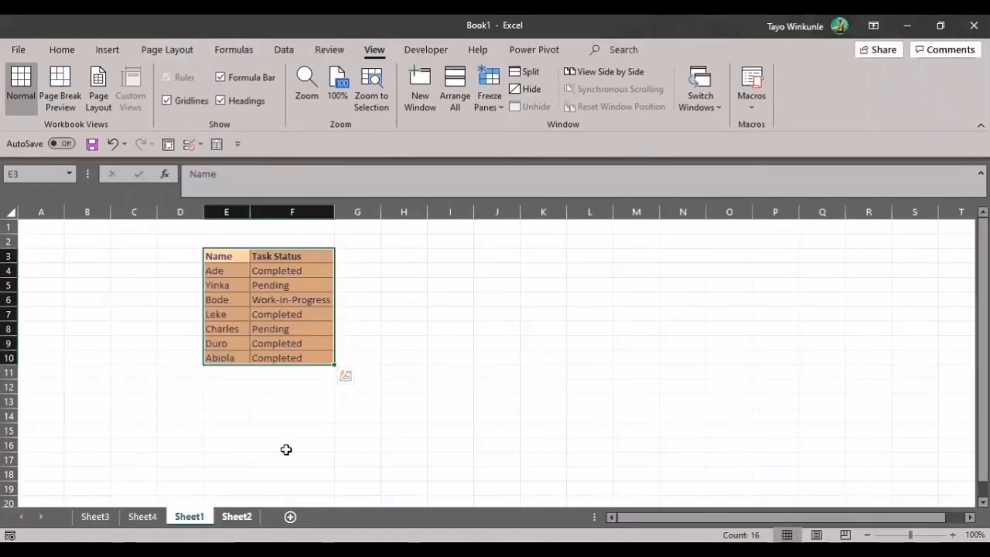
key(ctrl+Page_Down)
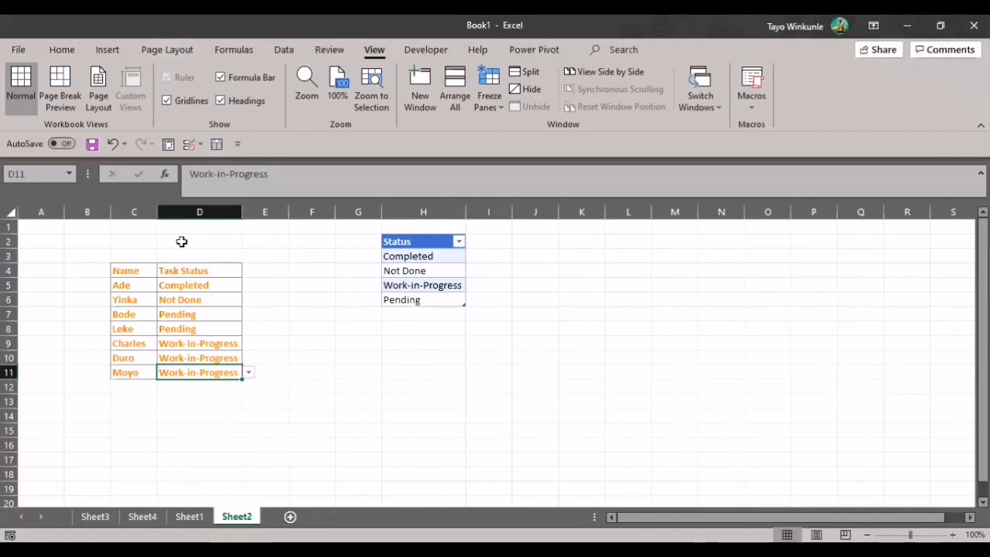